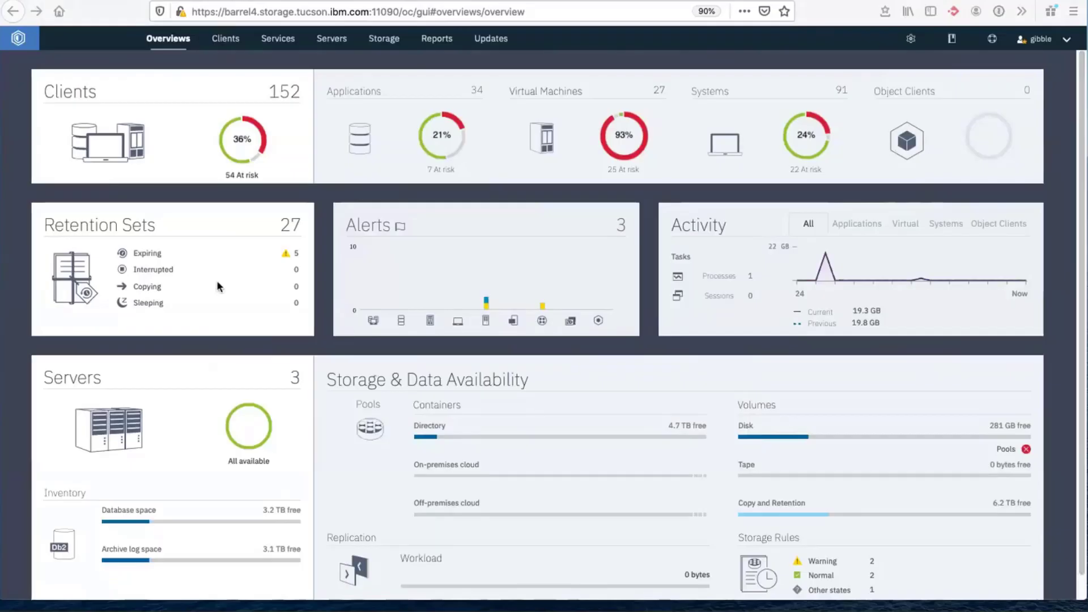
Step: Start a new rule from the Storage Rules list
mouse_move(384, 52)
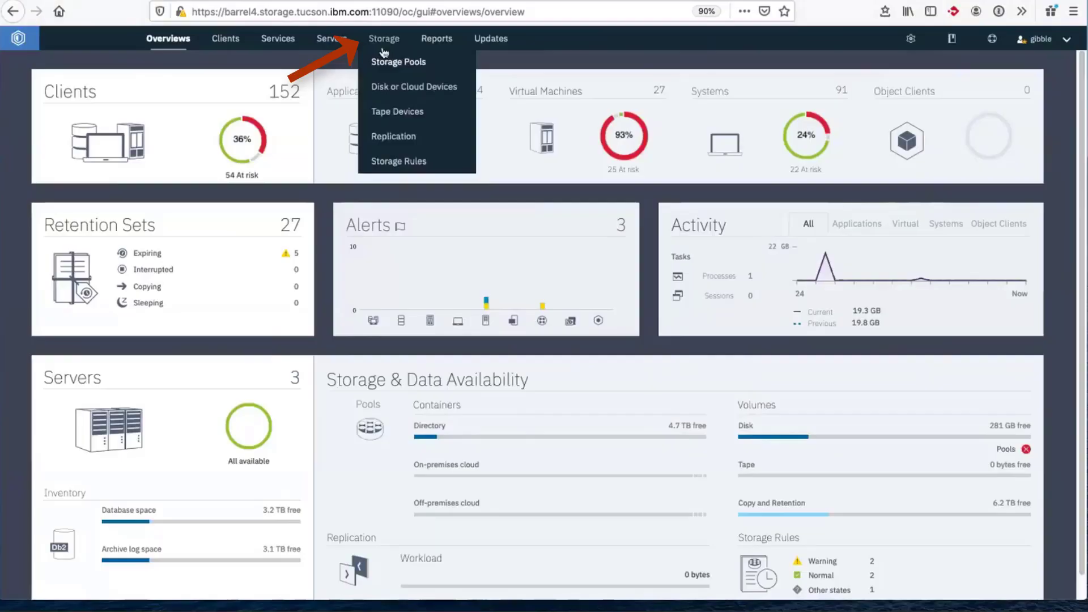
click(397, 161)
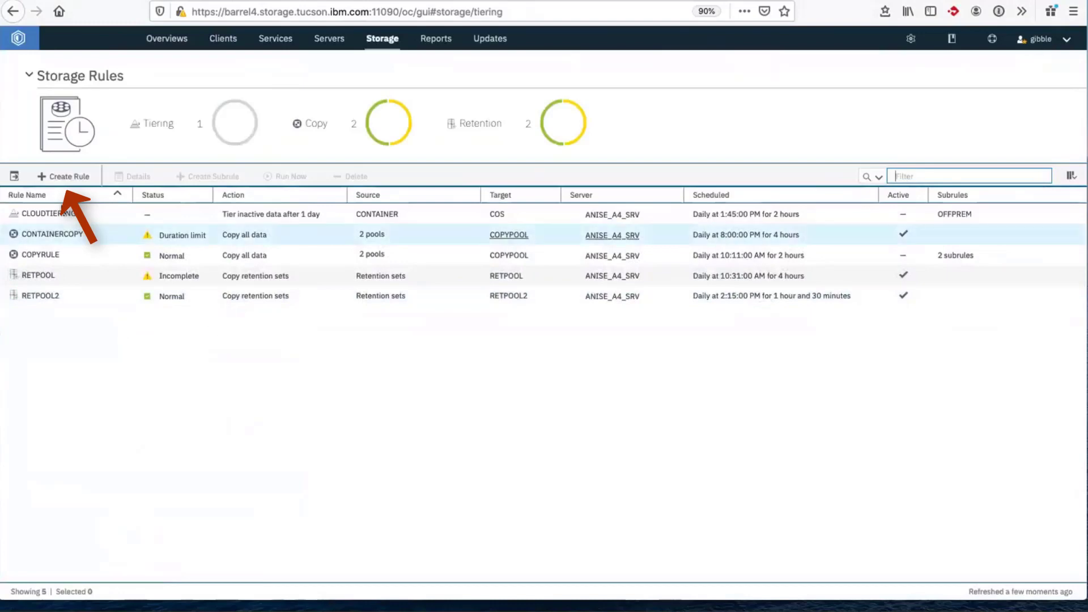
click(63, 181)
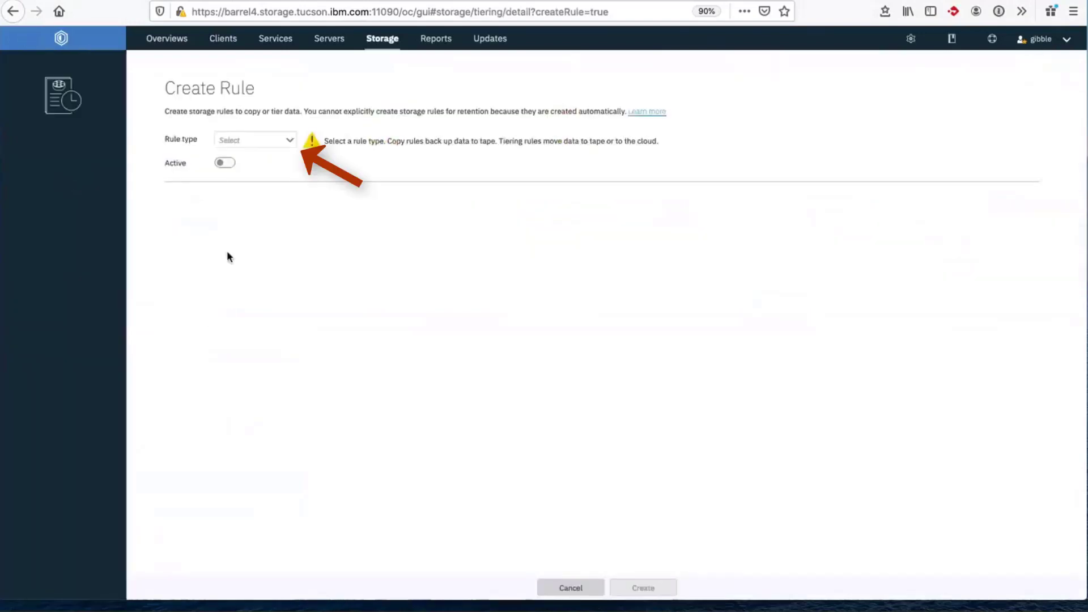
Step: Make it a Copy rule from CONTAINER to target pool COPYPOOL, named COPYACONTAINERPOOL
click(287, 142)
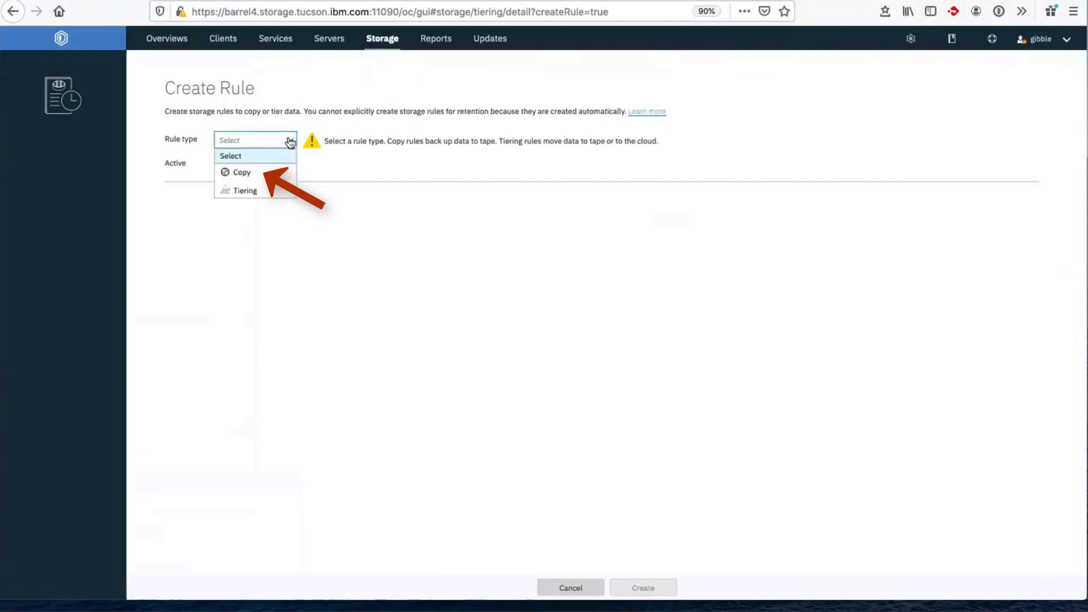
click(241, 174)
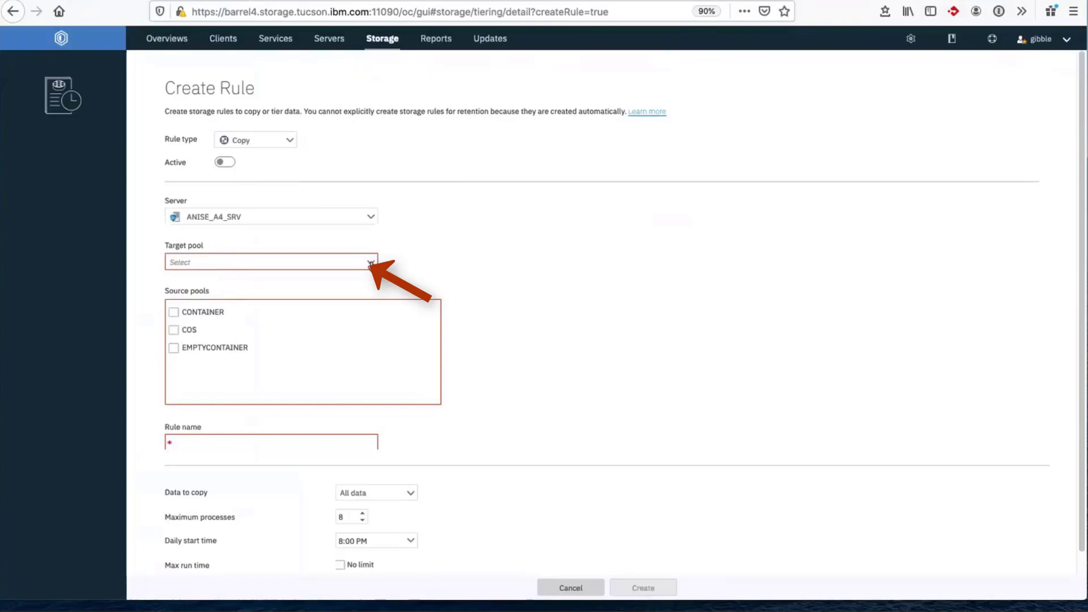
click(371, 263)
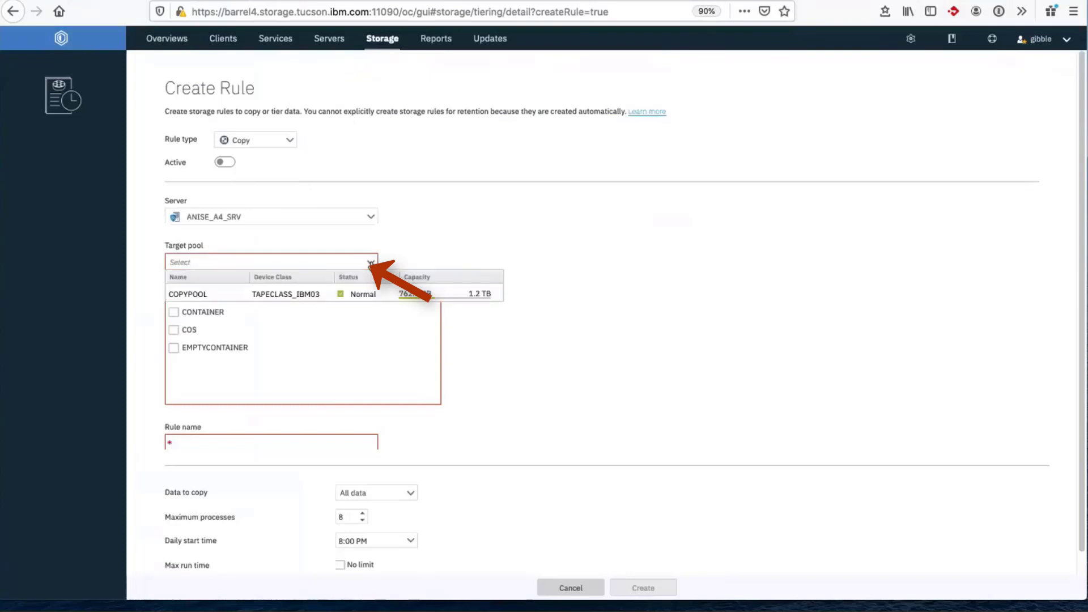
click(261, 299)
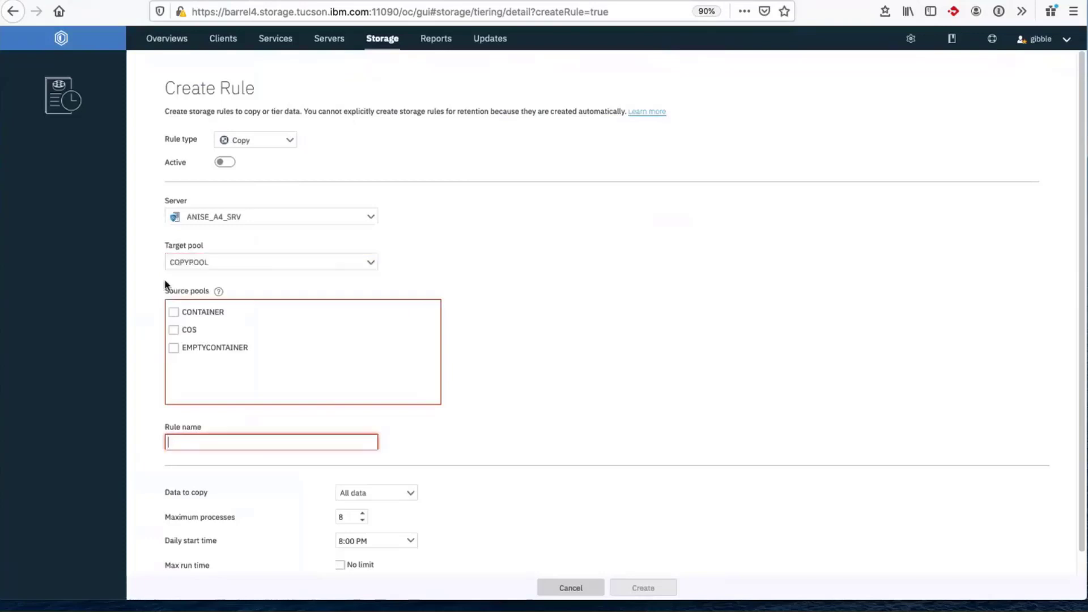
click(175, 311)
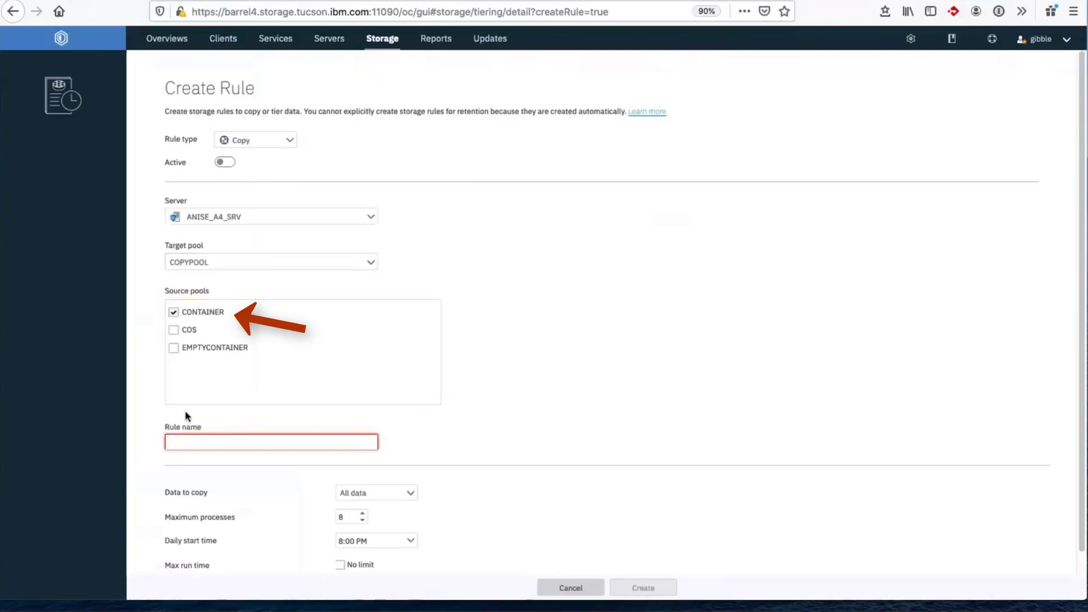
click(187, 444)
text(CO)
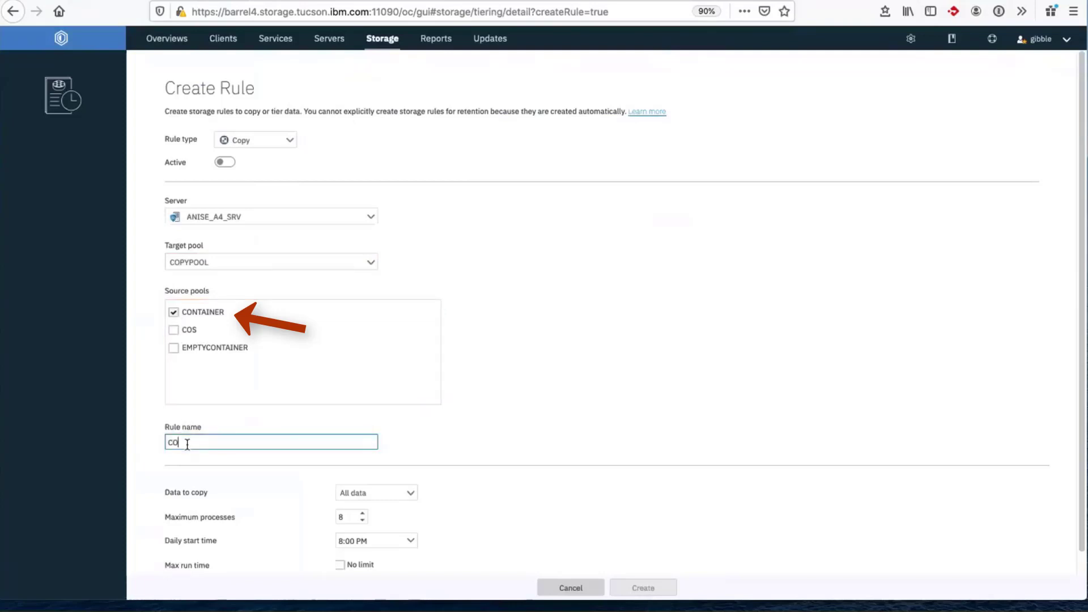
text(PYP)
text(CONT)
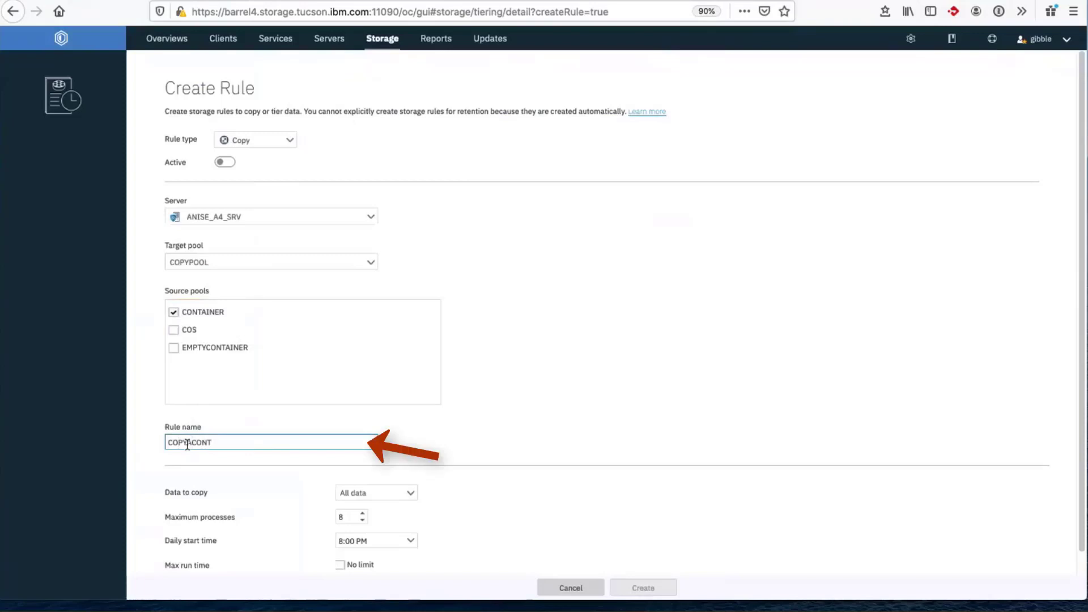
text(AINERPOOL)
Step: Keep All data as the data to copy and set maximum run time to No limit
click(407, 501)
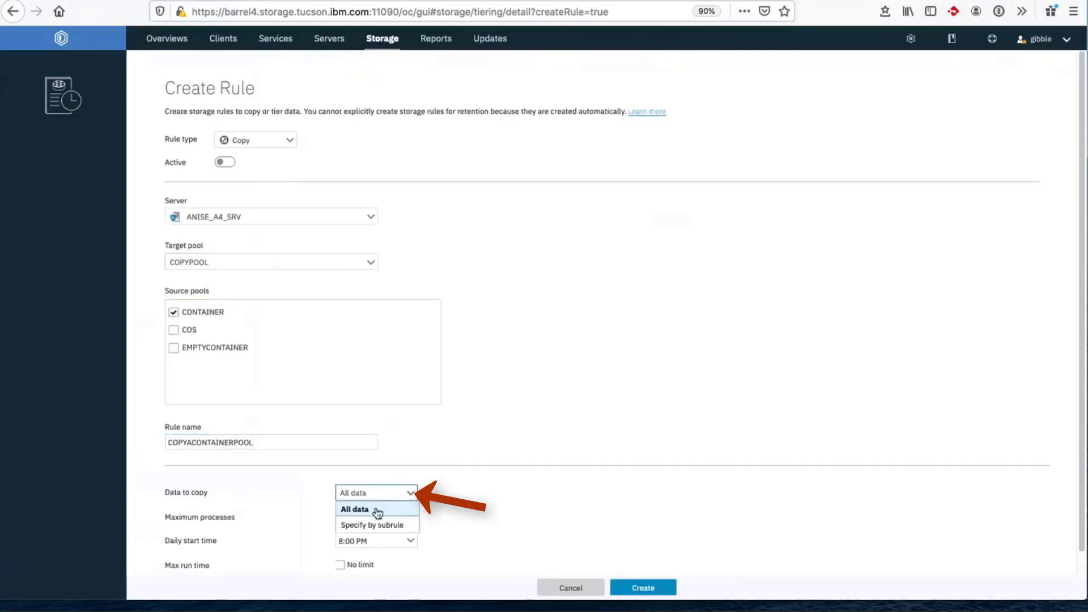
click(377, 511)
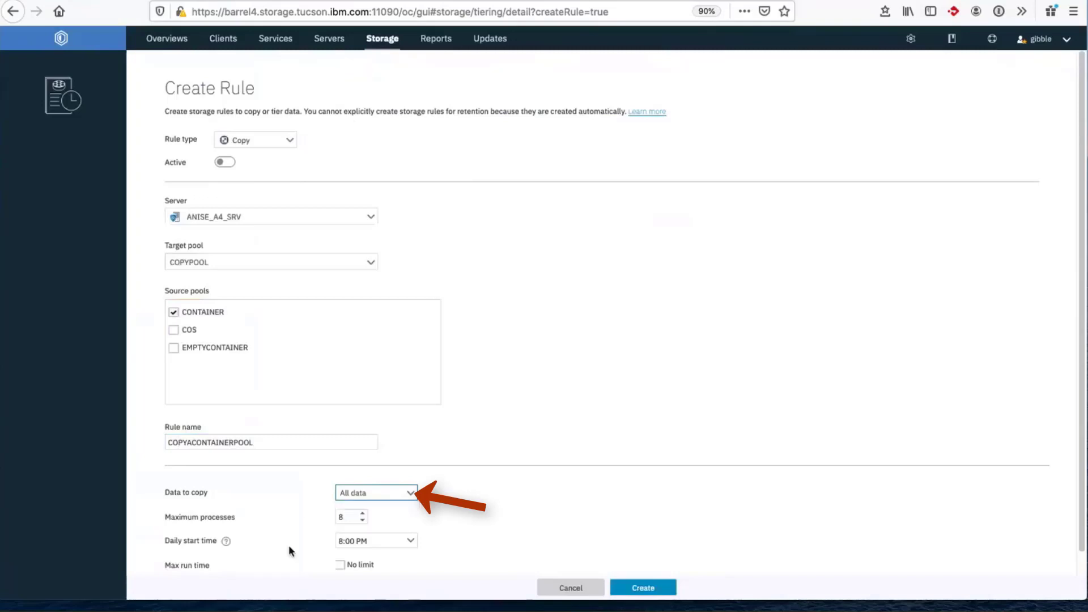
scroll(300, 533, down, 1)
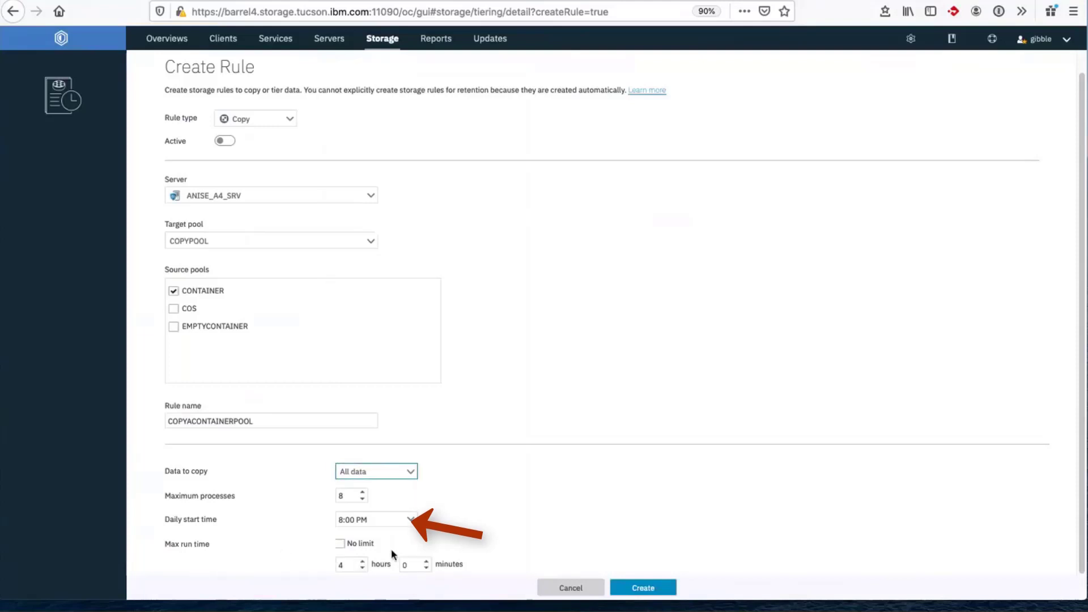
click(340, 545)
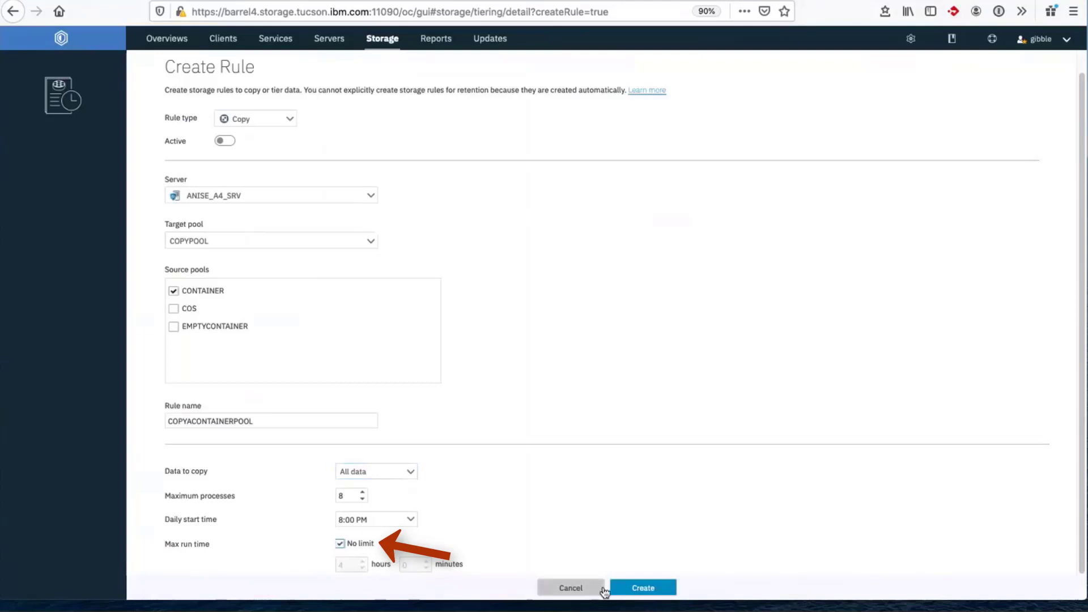
Step: Create COPYACONTAINERPOOL, dismiss the maximum processes notice, and return to the Storage Rules list
click(629, 590)
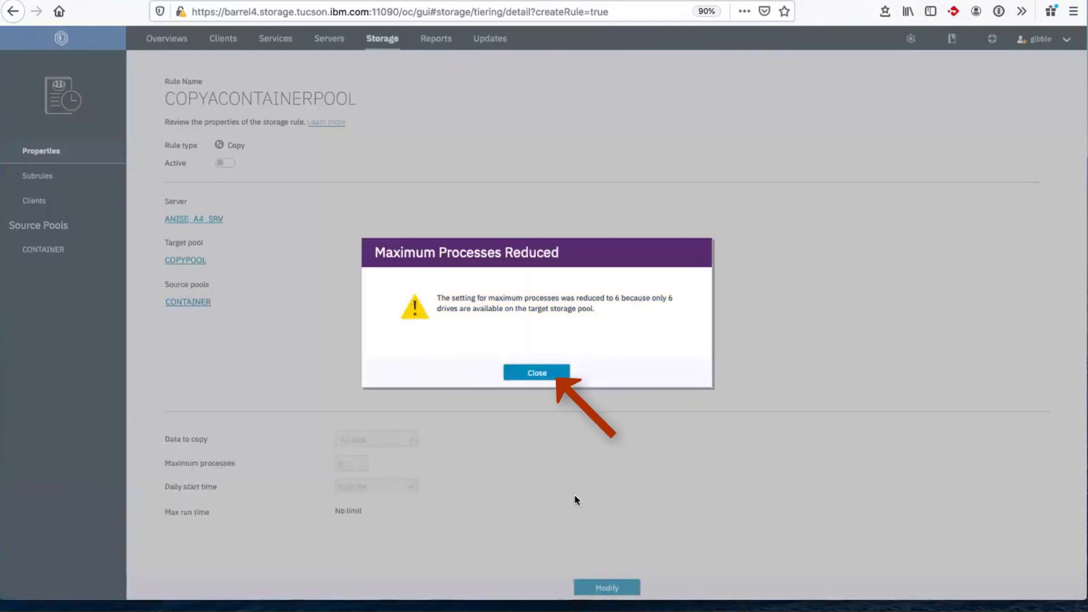
click(537, 377)
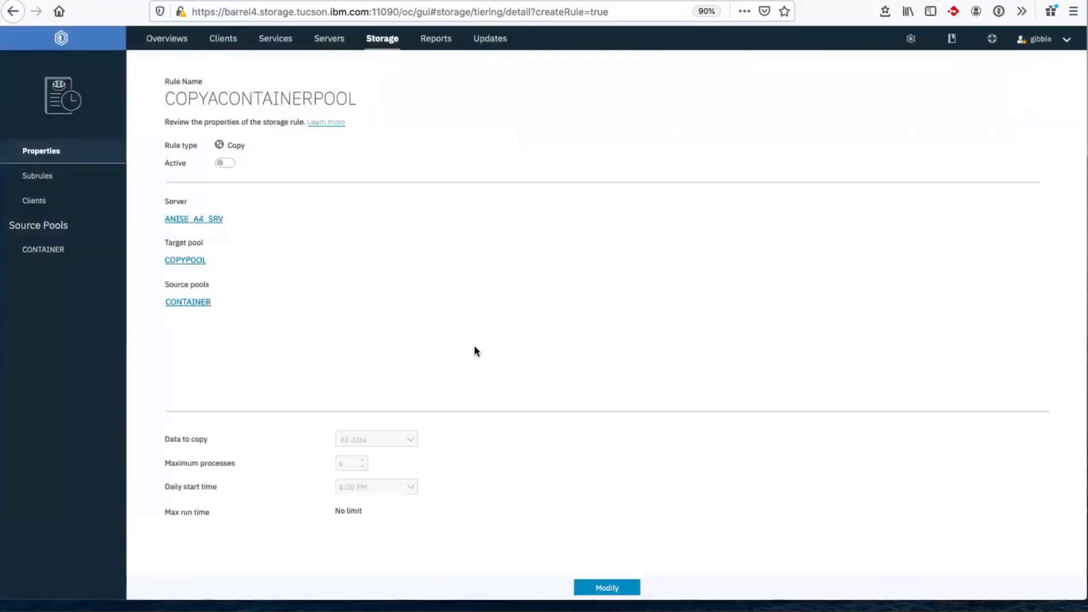
mouse_move(382, 45)
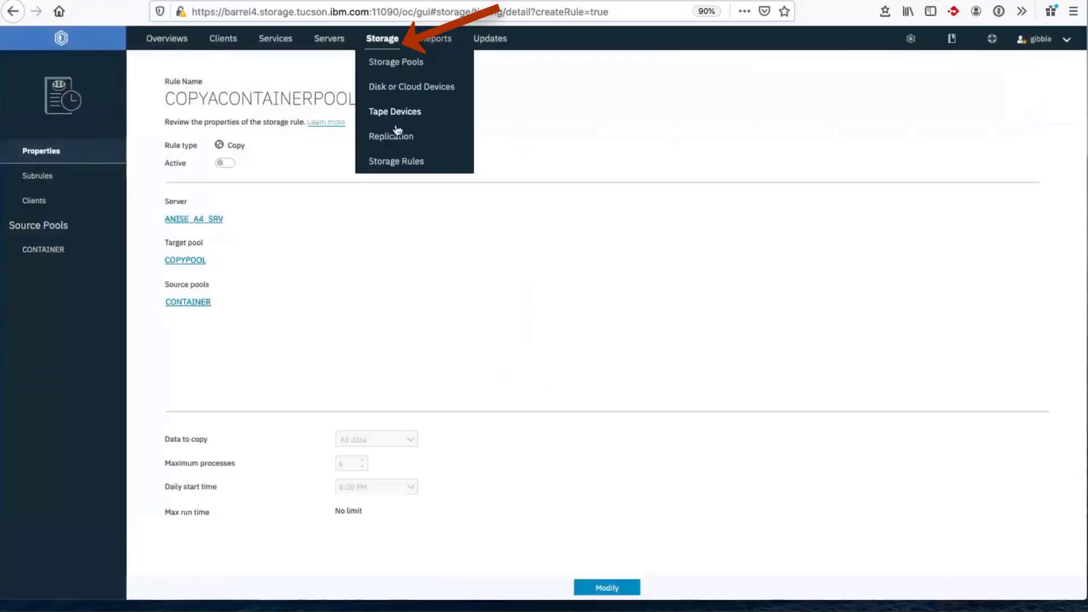
click(396, 161)
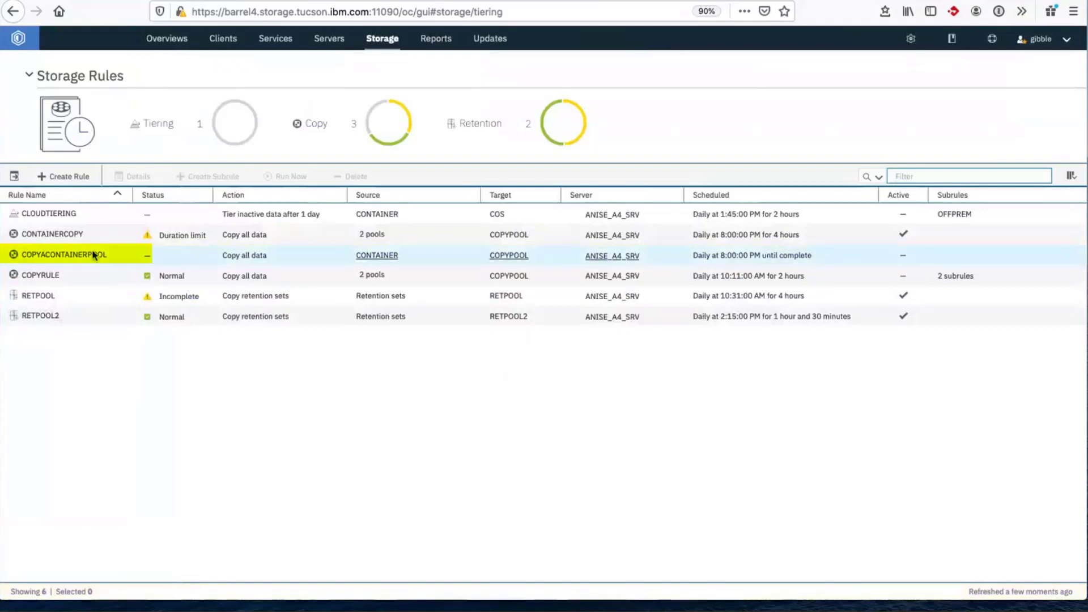
mouse_move(145, 257)
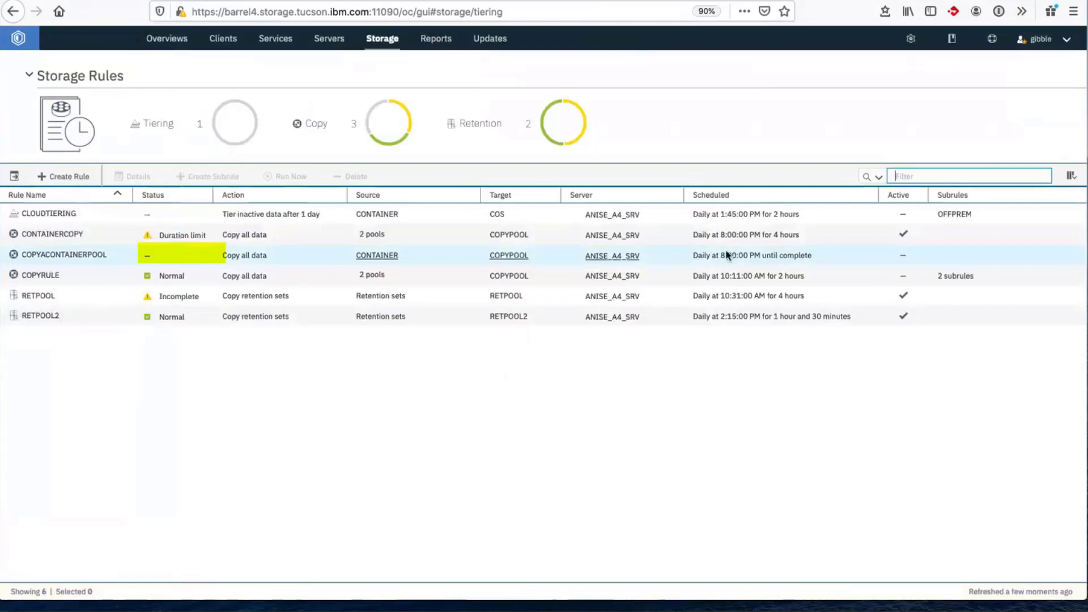
Step: Run the COPYACONTAINERPOOL rule immediately and confirm so it shows Running
click(121, 254)
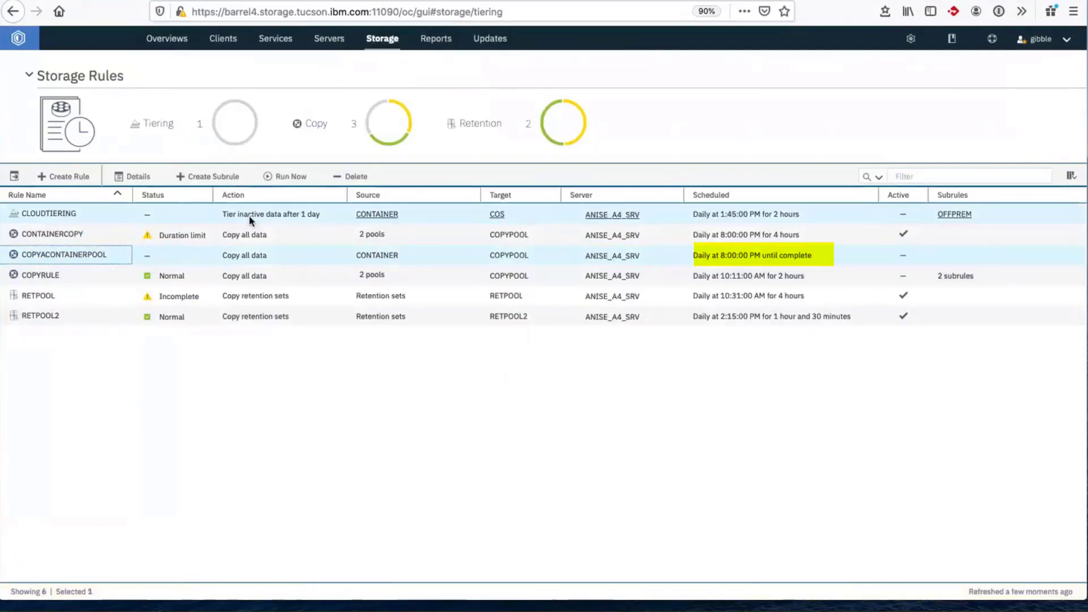
click(287, 178)
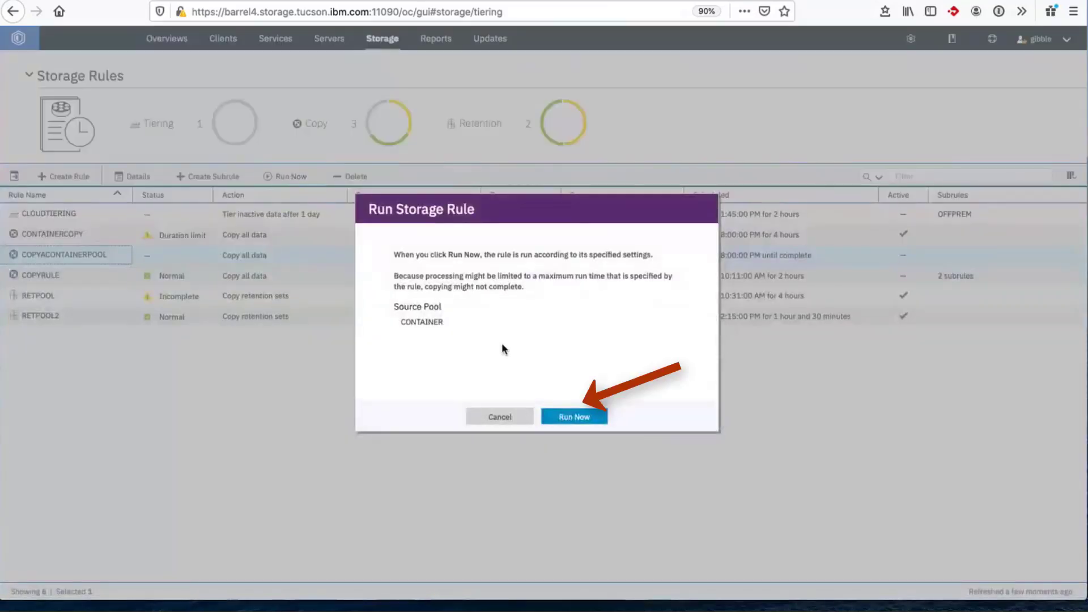
click(566, 420)
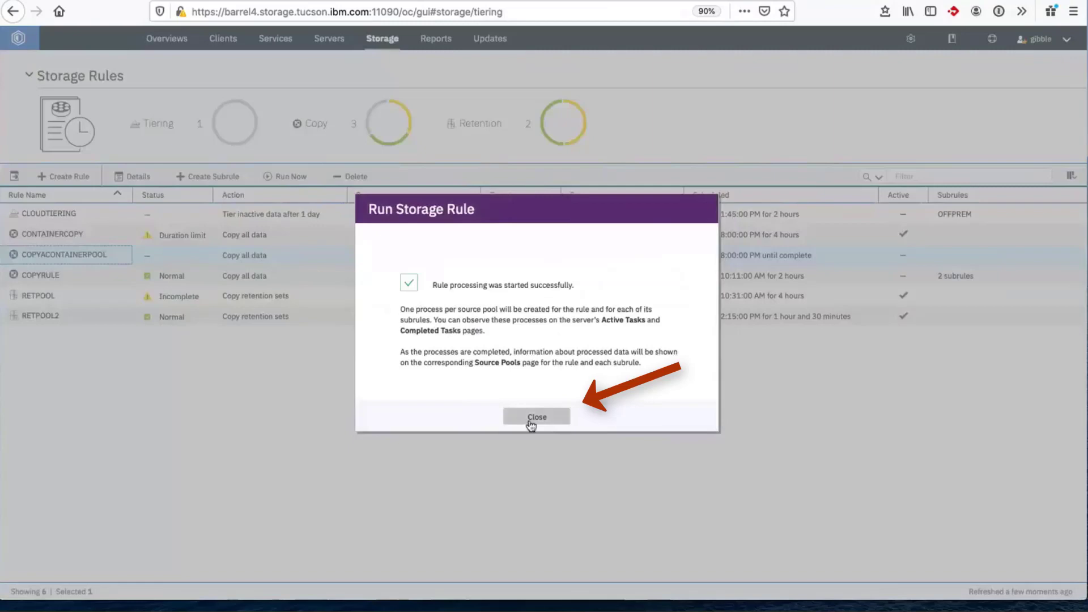
click(536, 417)
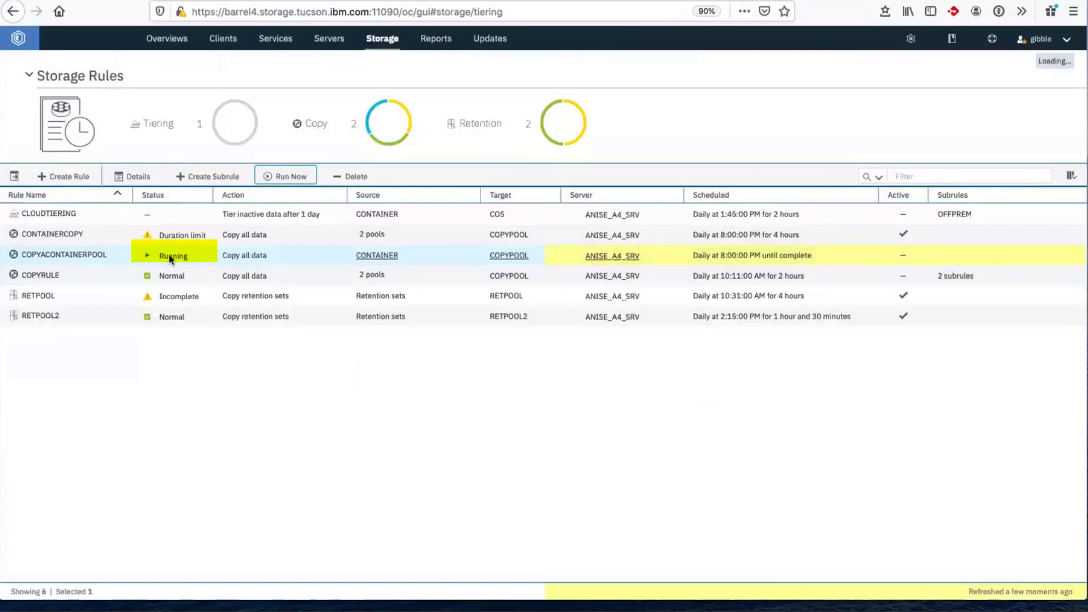
Step: Show ANISE_A4_SRV's active tasks and enlarge the activity log for the Copy Storage Pool worker
click(614, 261)
click(85, 250)
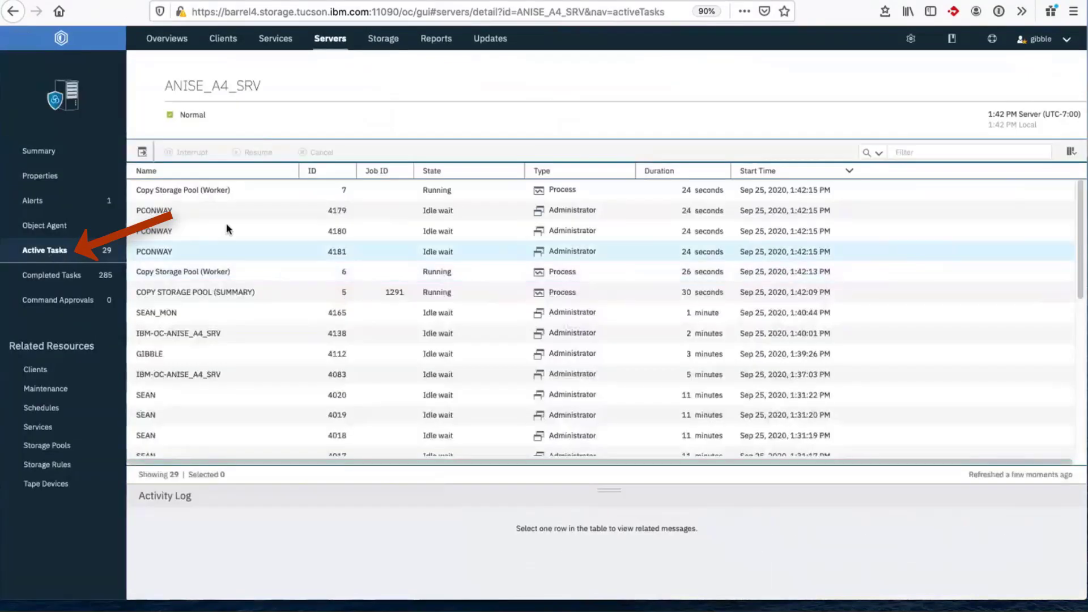
click(234, 195)
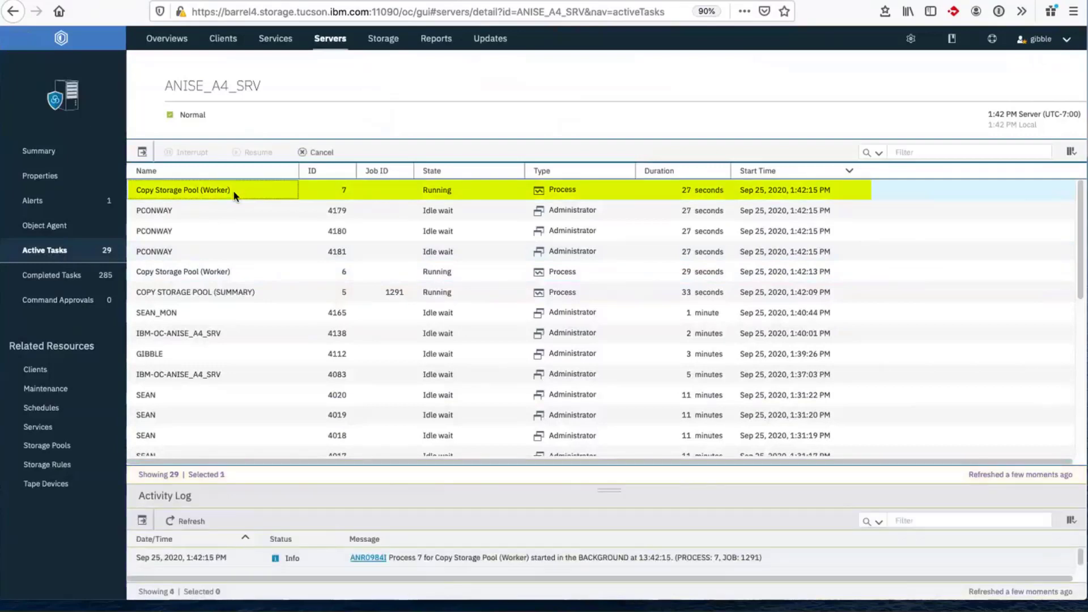
drag(610, 490, 632, 243)
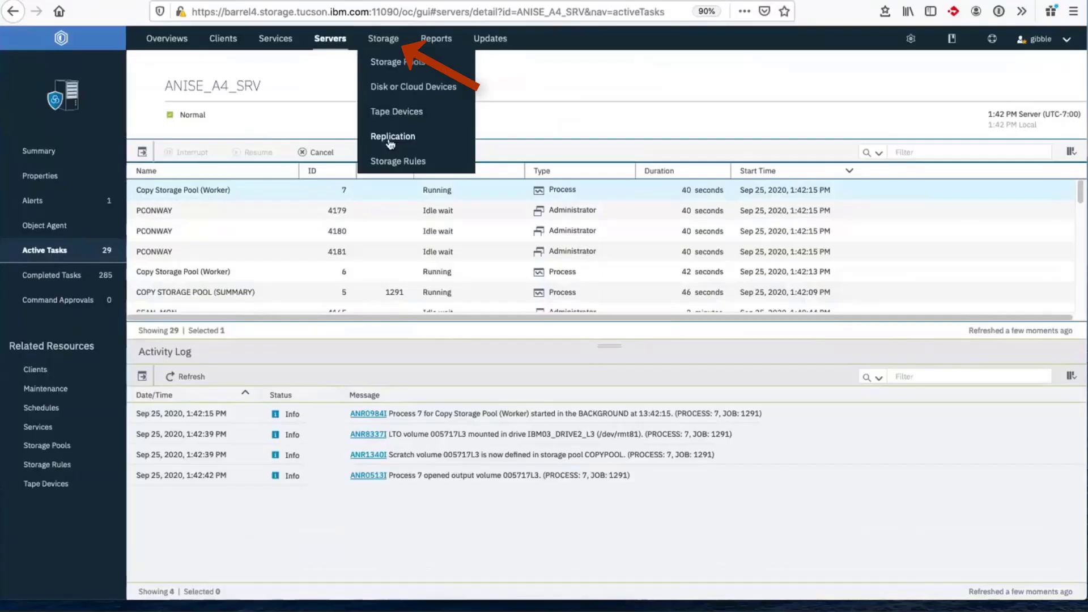
Step: Inspect COPYACONTAINERPOOL's recent history chart, then return to the Storage Rules list
click(397, 160)
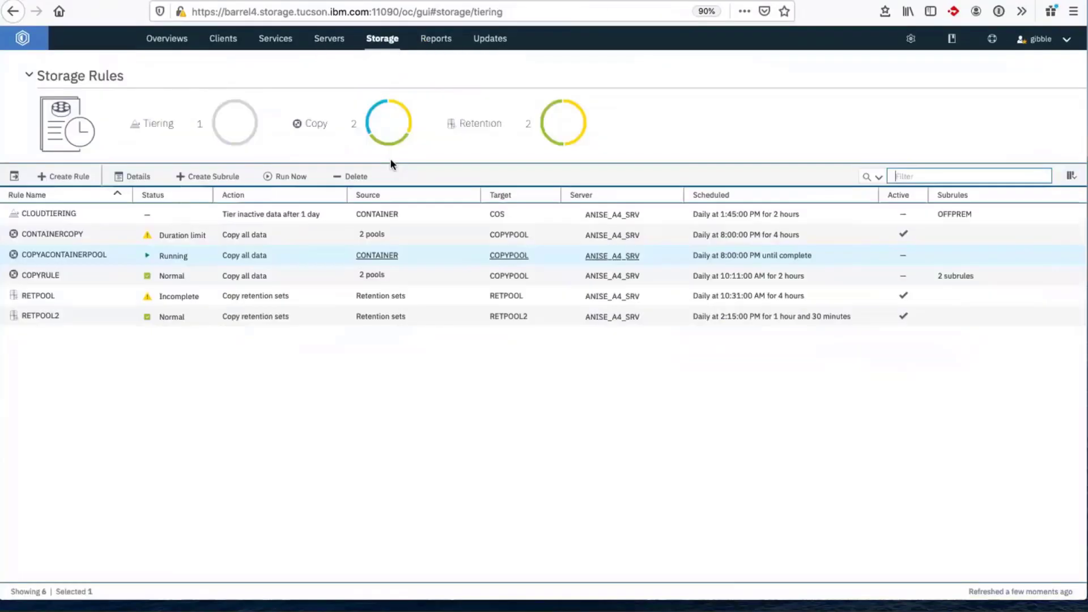
double_click(120, 250)
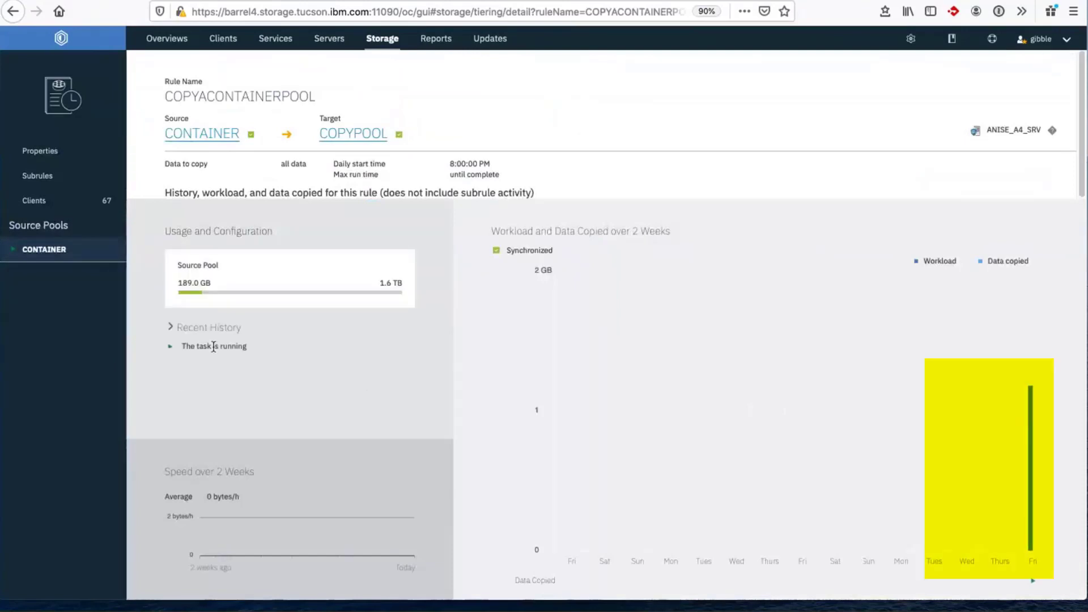
click(171, 328)
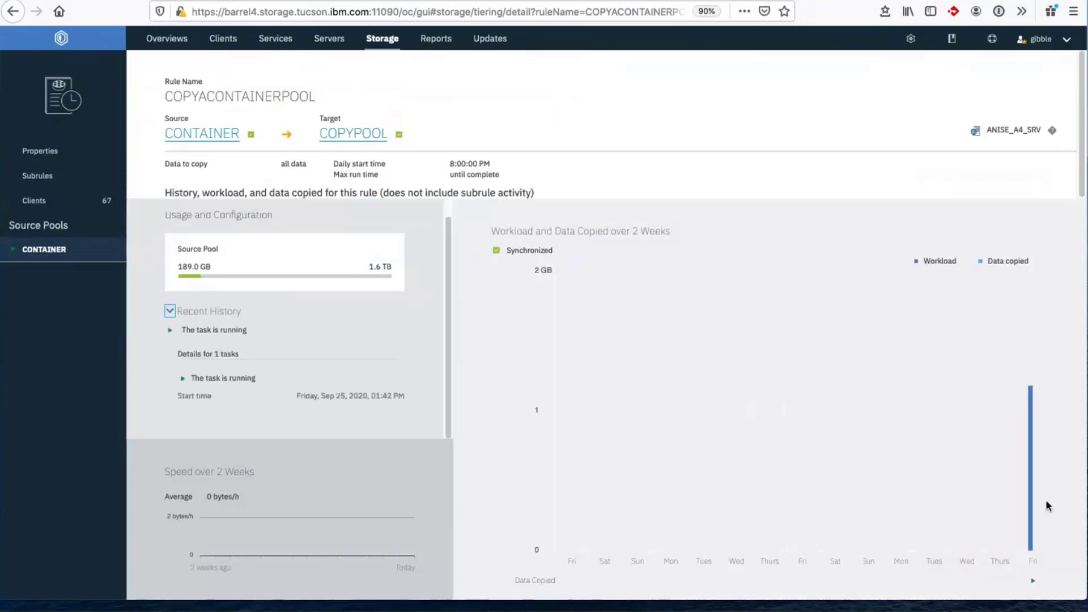
mouse_move(1030, 504)
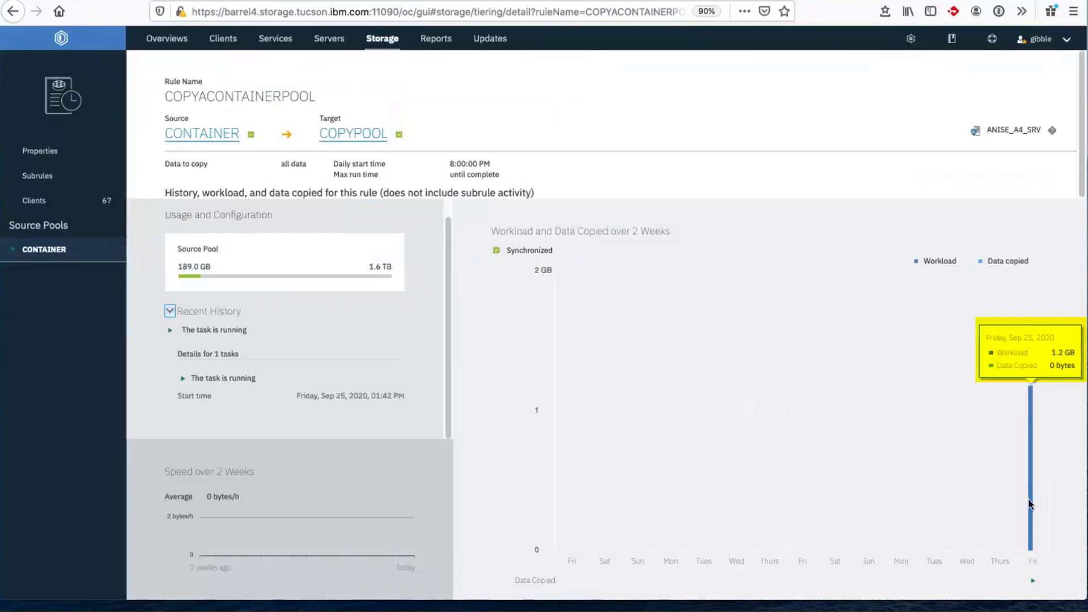
mouse_move(1033, 579)
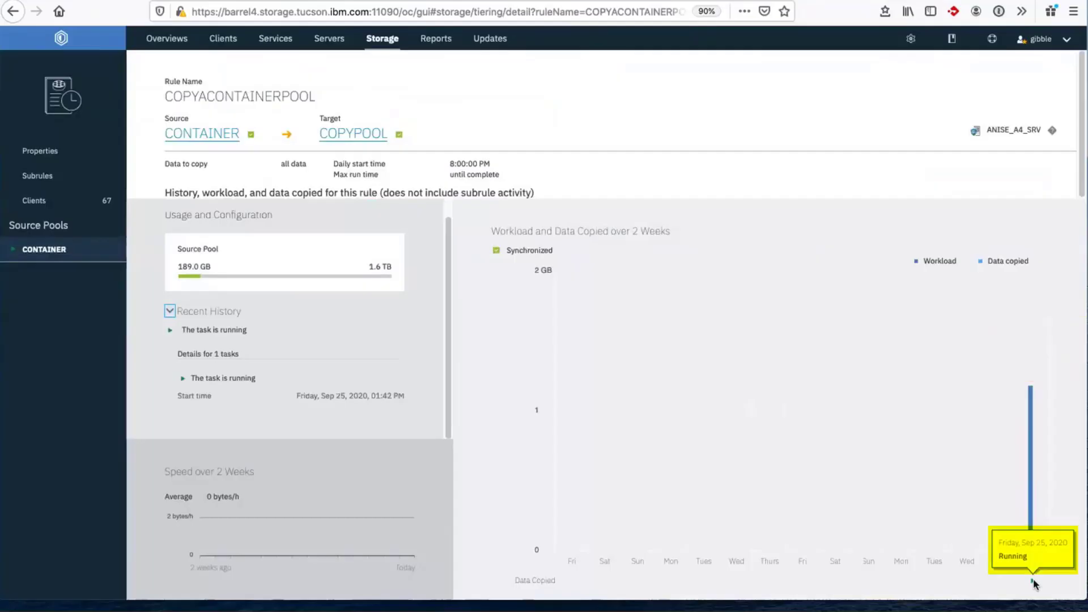
mouse_move(1032, 401)
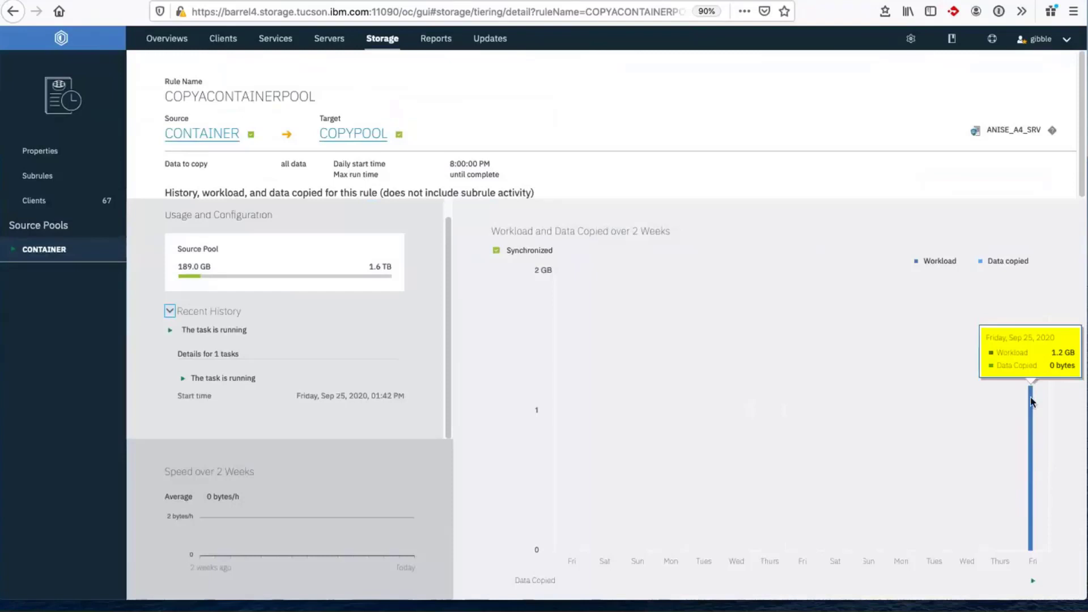
key(alt+Left)
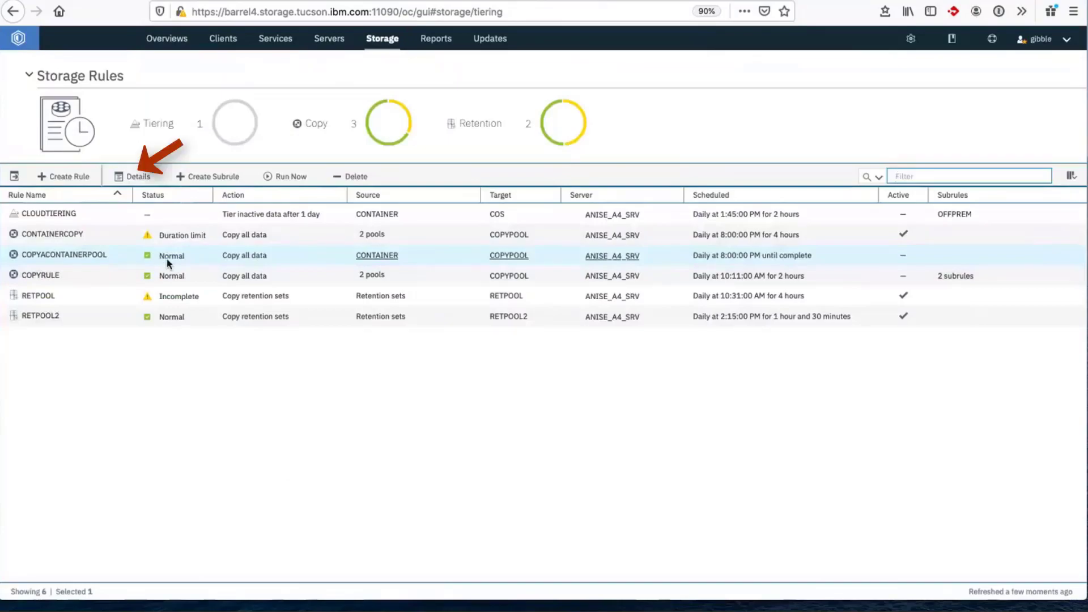
Step: Open the activity log for job 1291 from COPYACONTAINERPOOL's recent history
click(130, 260)
click(130, 177)
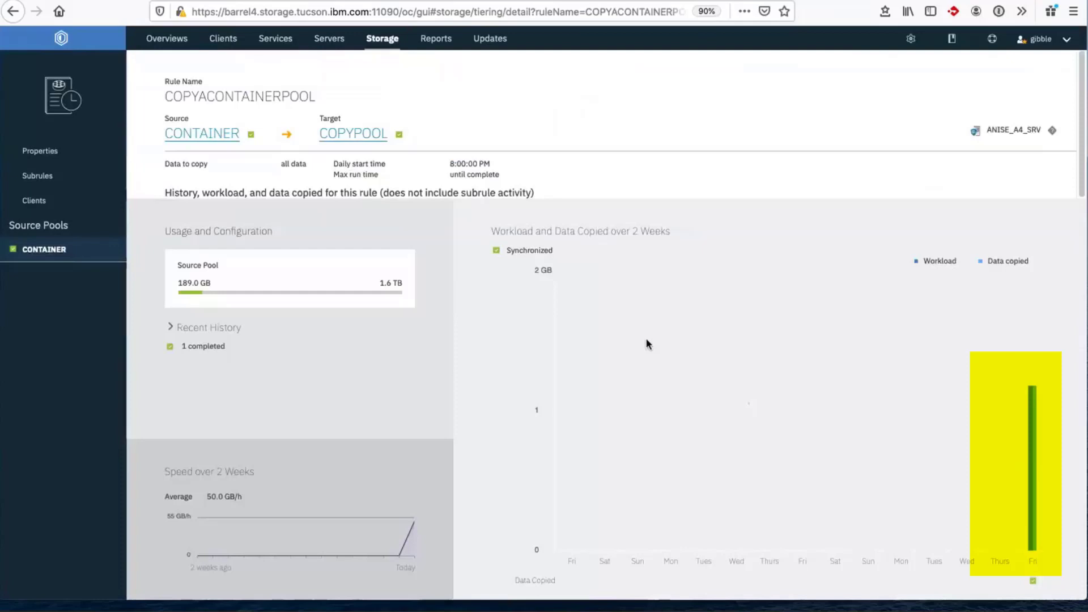
mouse_move(1037, 427)
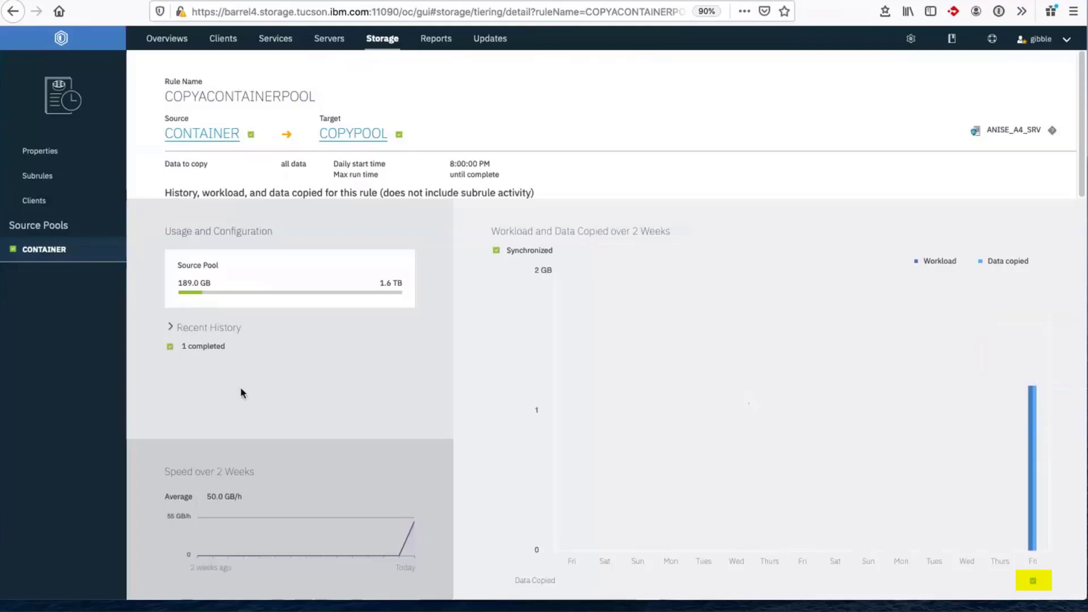
click(170, 328)
scroll(159, 328, down, 2)
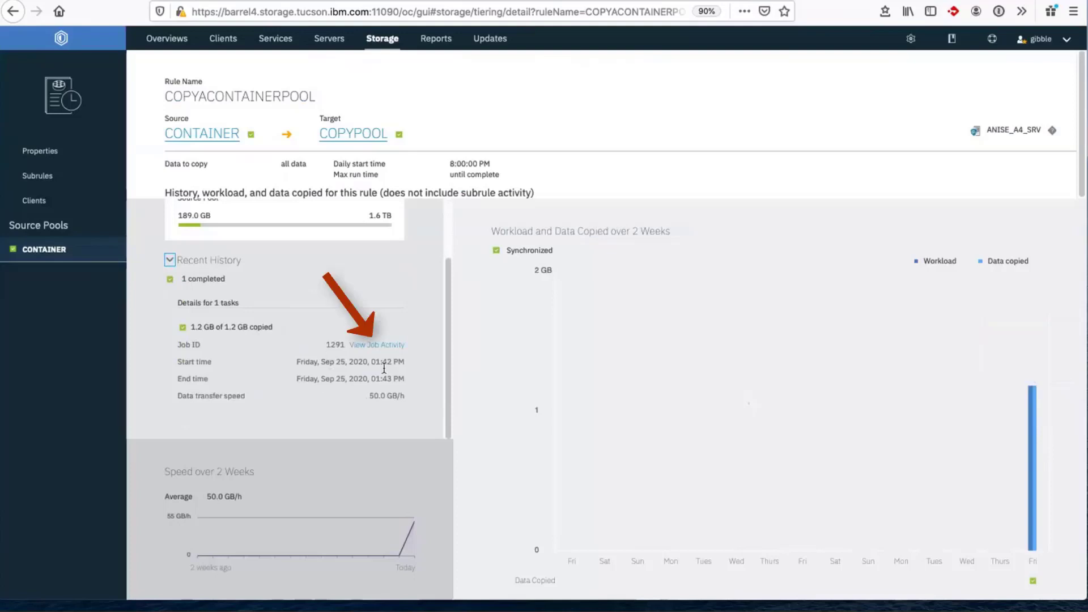
click(374, 346)
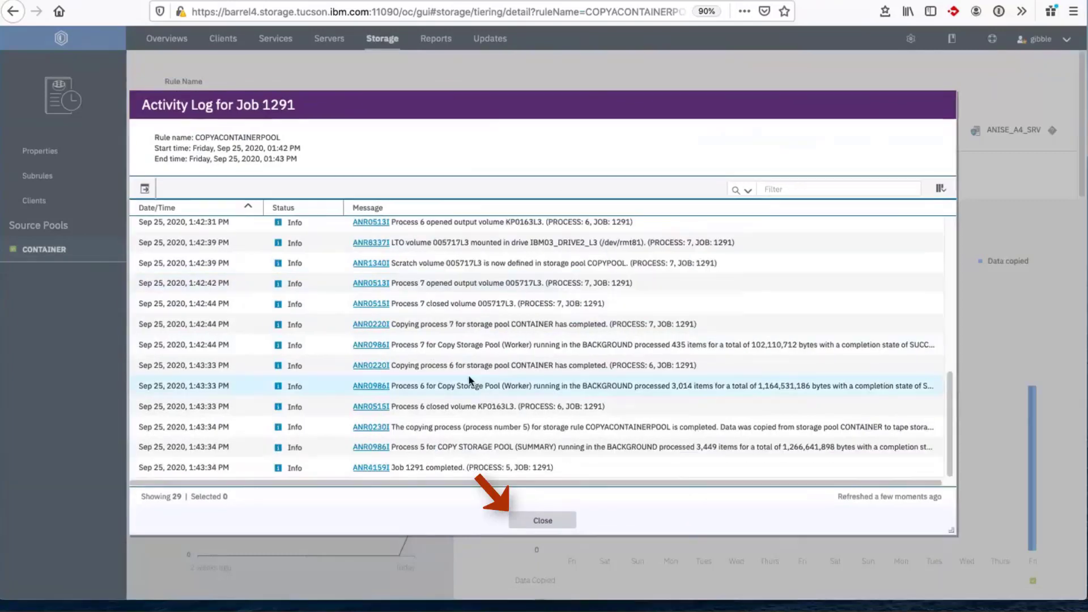
Step: Close the job log and save COPYACONTAINERPOOL's properties with Active switched on
click(542, 520)
click(120, 259)
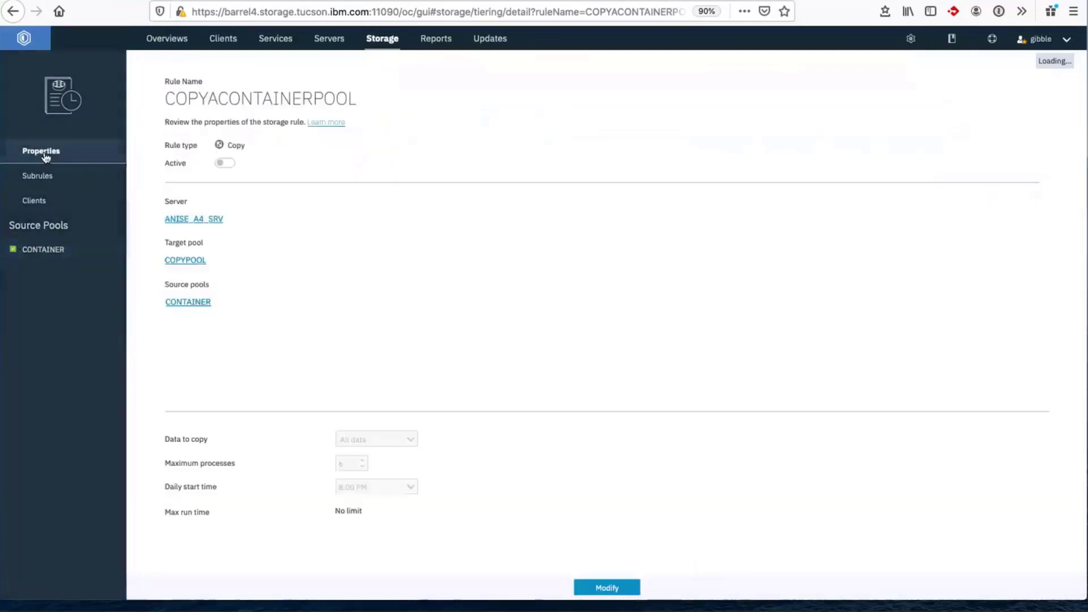
click(604, 587)
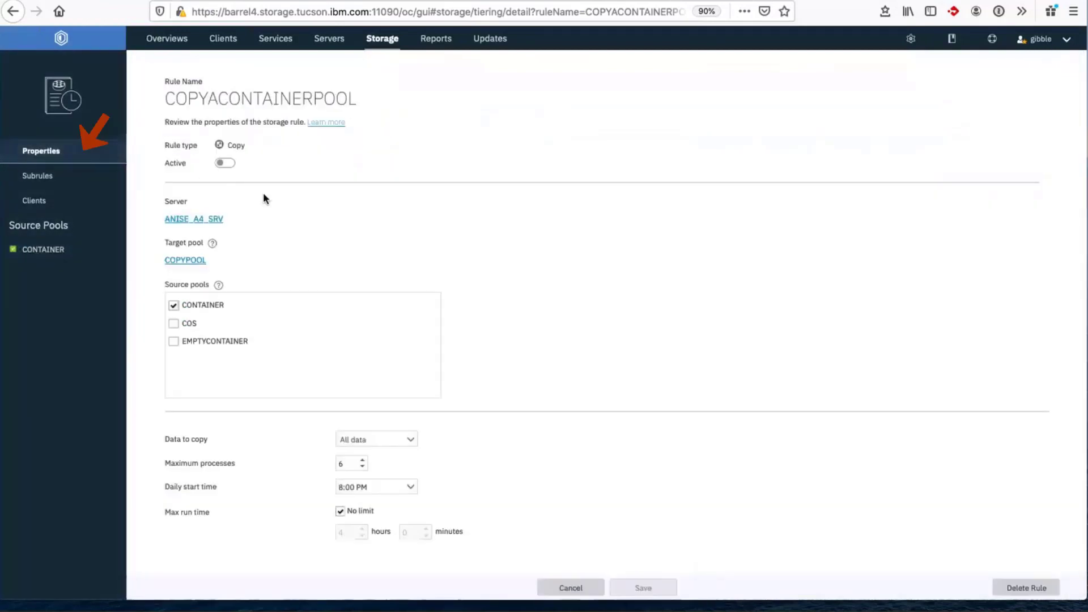
click(222, 169)
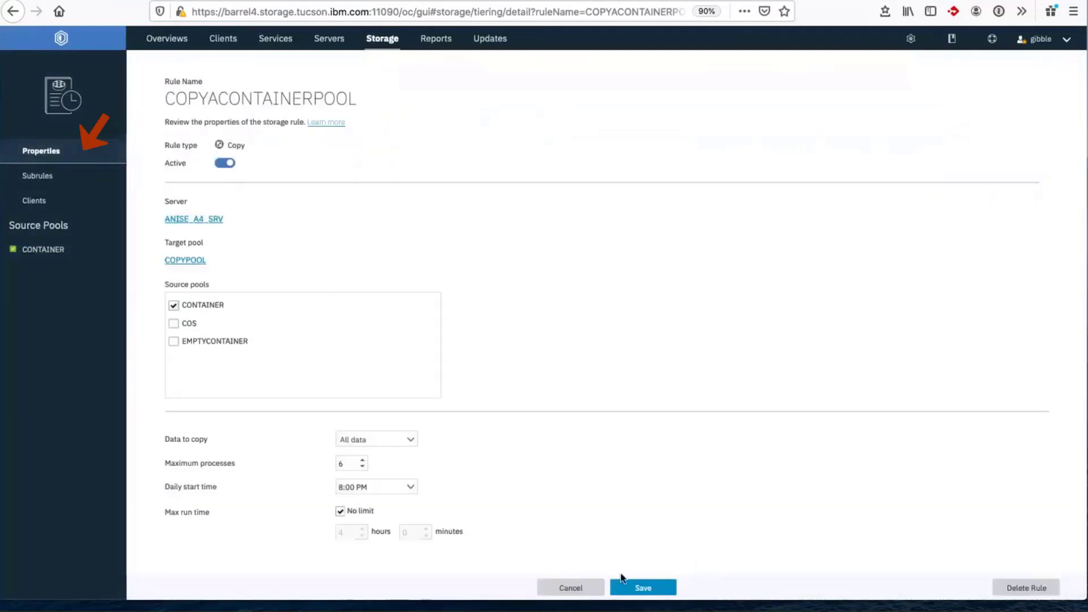
click(634, 589)
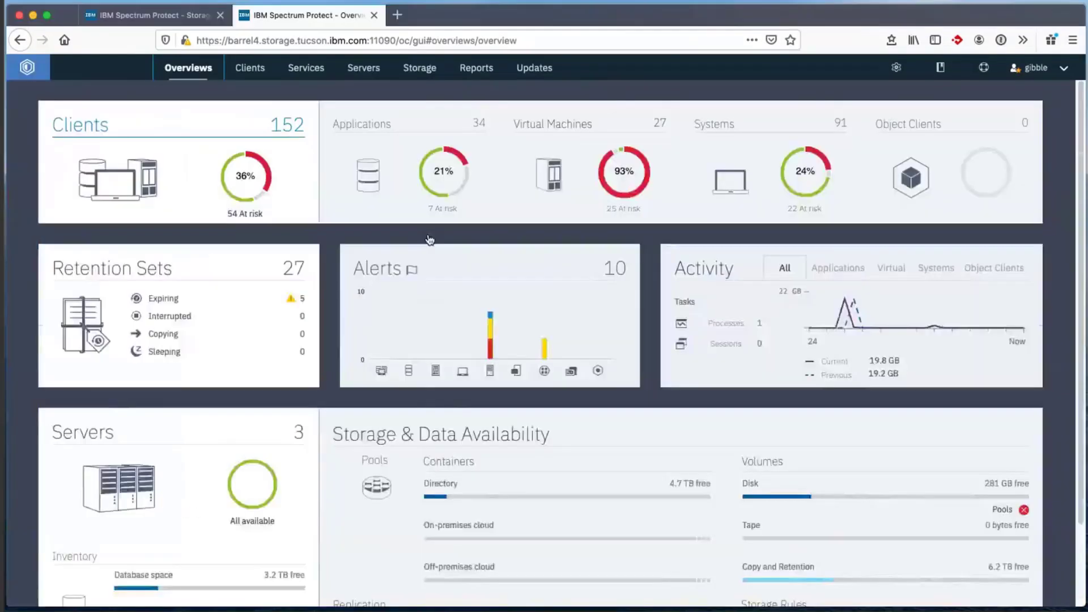
scroll(615, 381, down, 3)
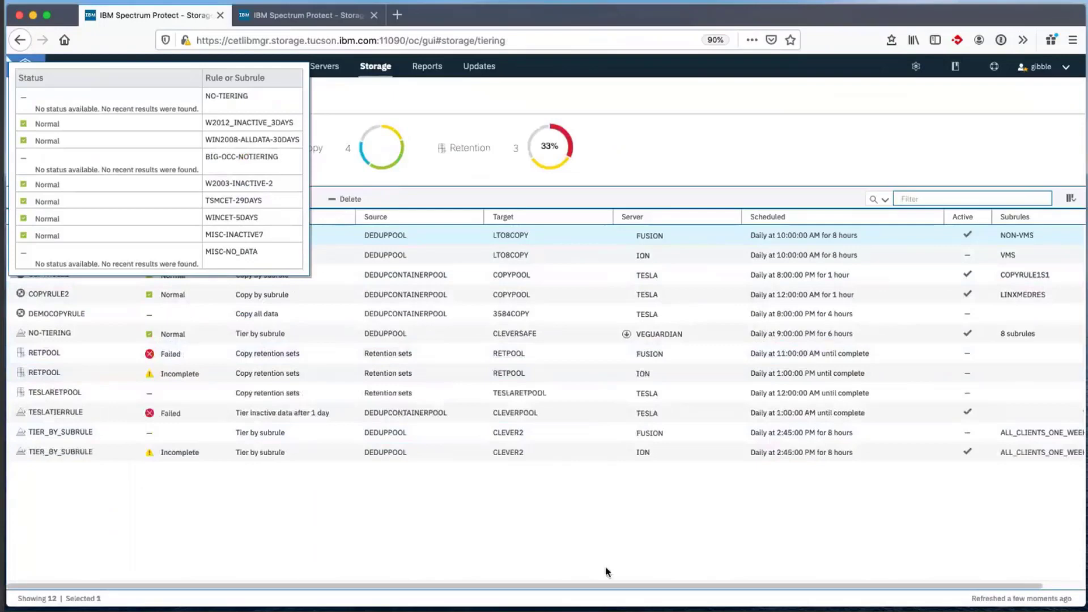
Step: Start a new subrule for the DEMOCOPYRULE rule
click(99, 313)
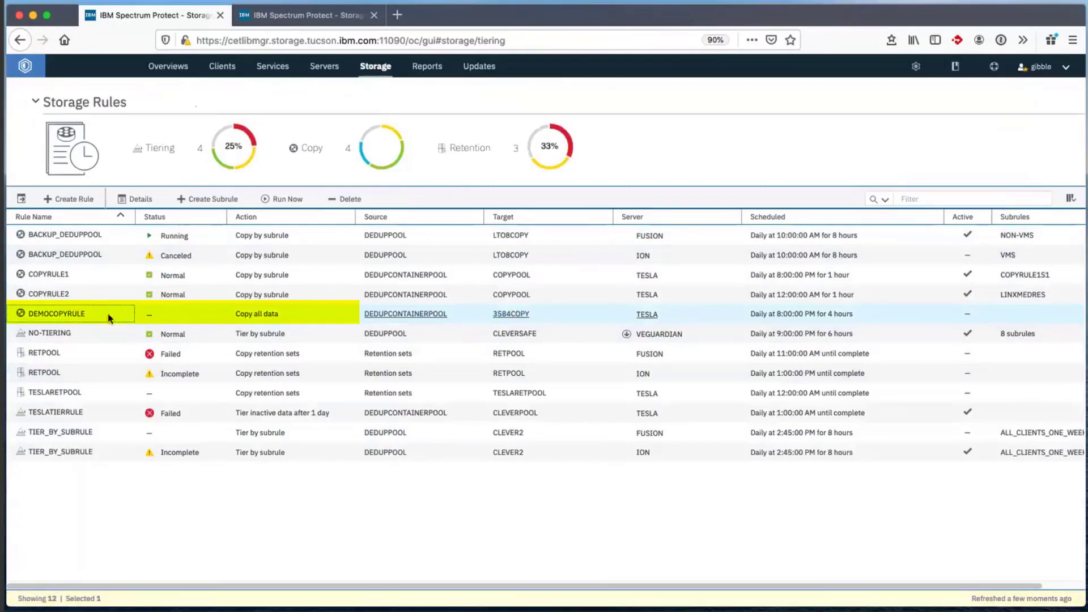
click(198, 201)
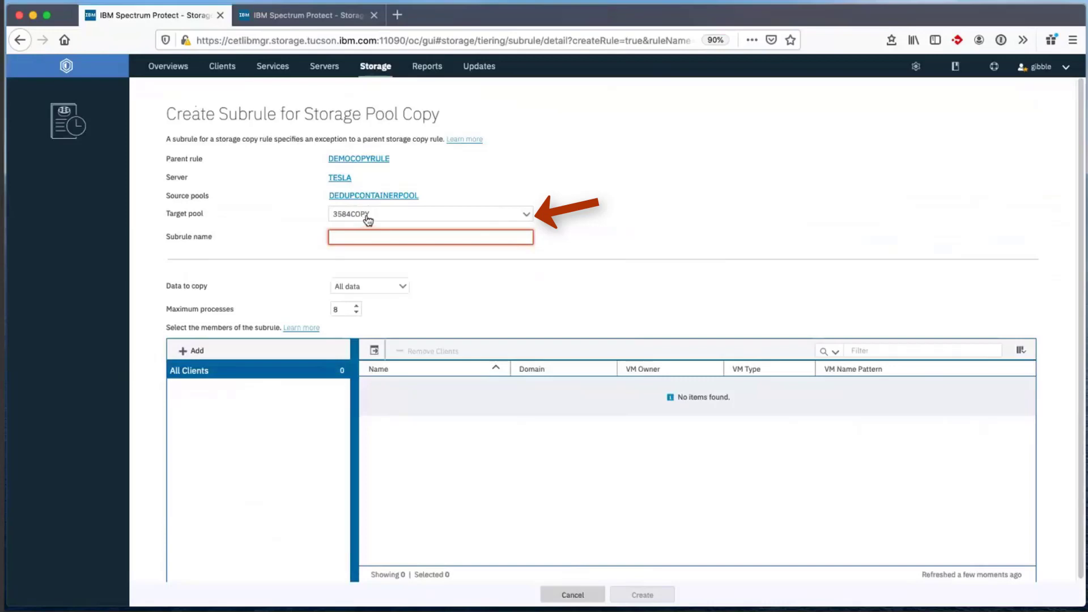
Step: Set the subrule's target pool to VTLDEDUPCOPY and name it NODESFORVTLPOOL
click(526, 216)
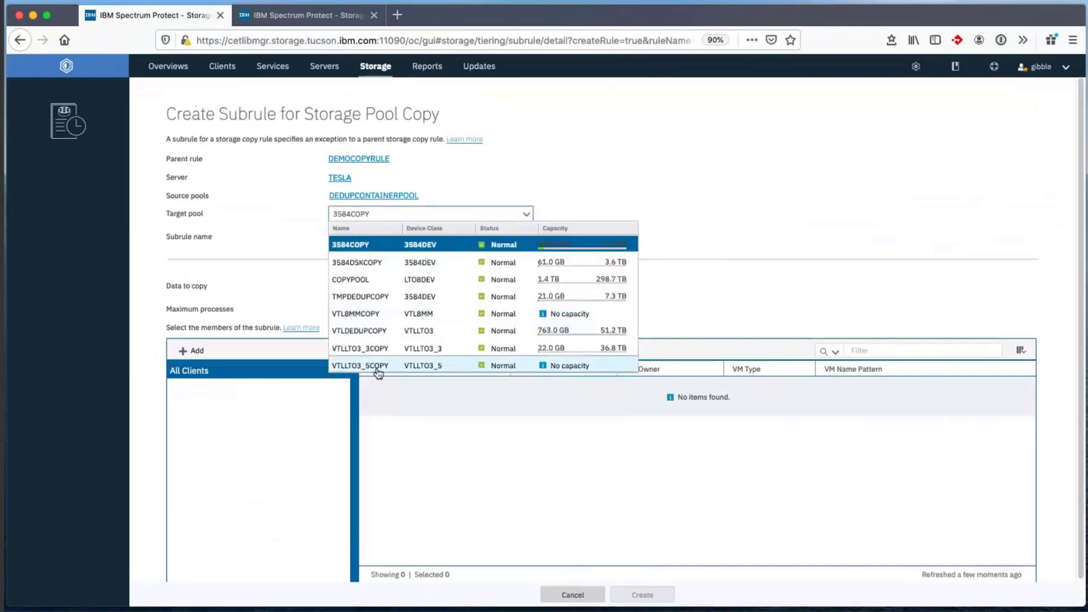
click(368, 331)
text(NODESF)
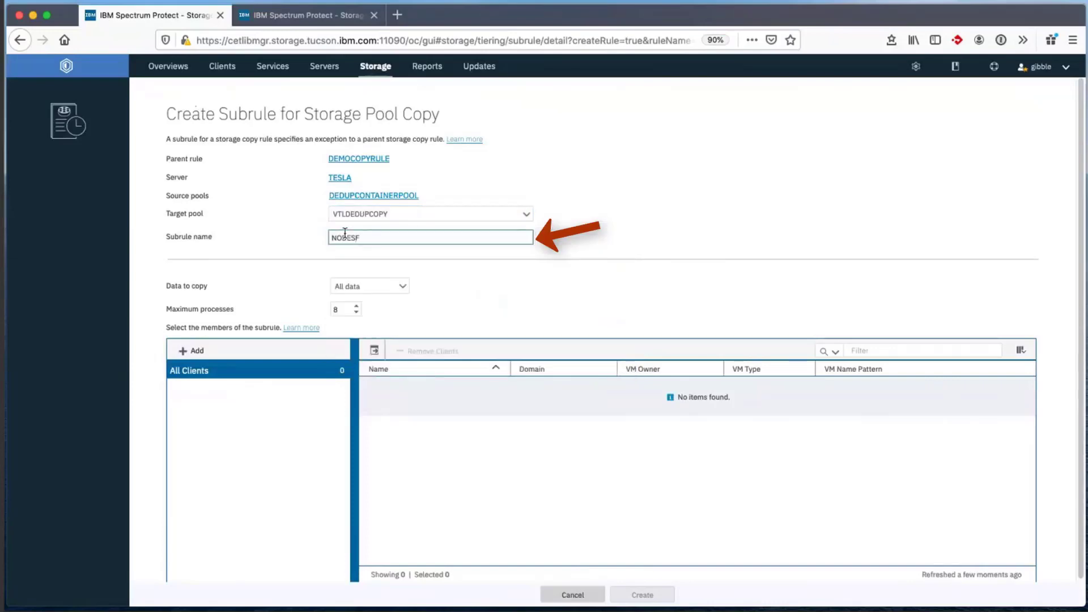
text(ORVTL)
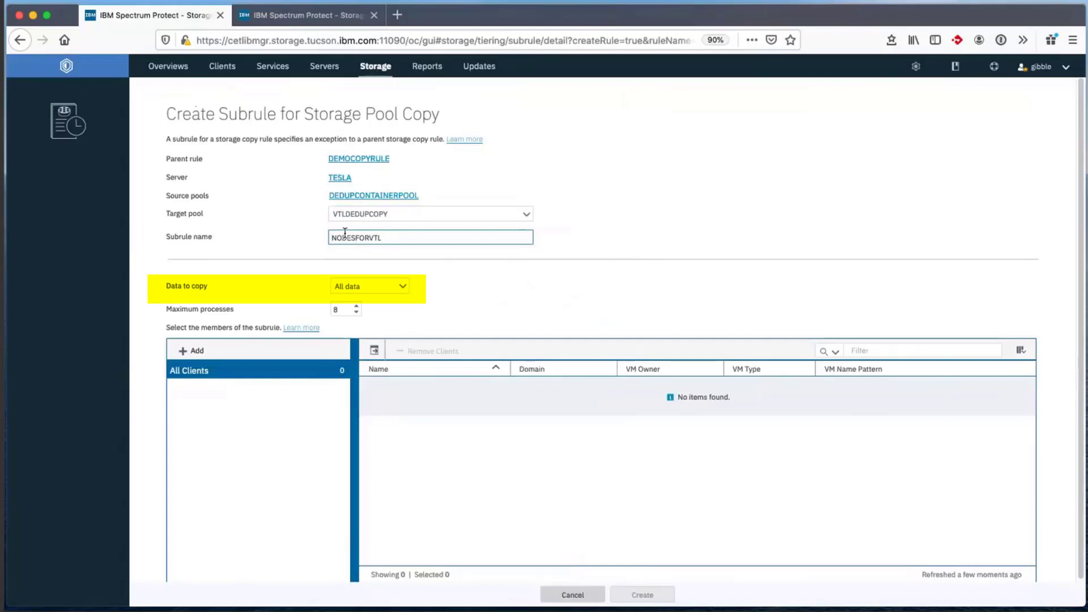
text(POOL)
Step: Add clients CF86WIND-INCD and CF86WIND-SELD as members and create the subrule
click(197, 351)
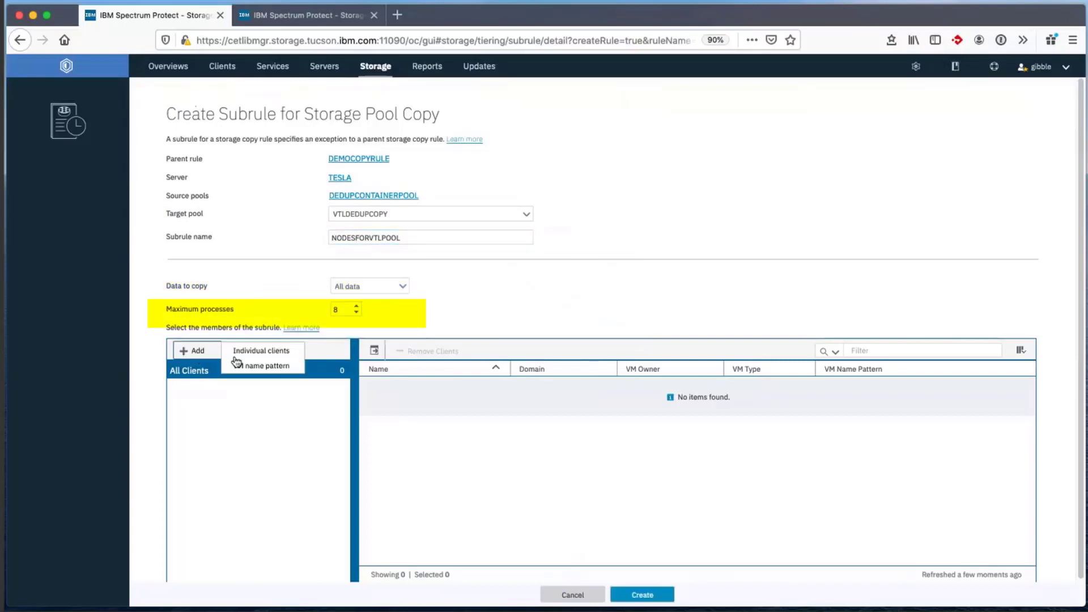
click(274, 354)
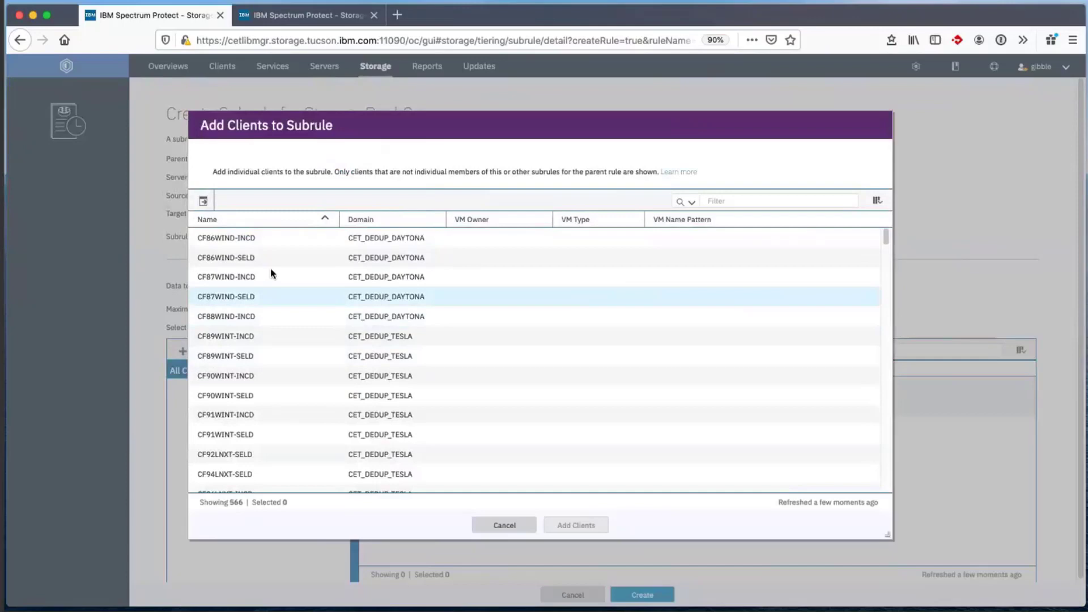
click(269, 238)
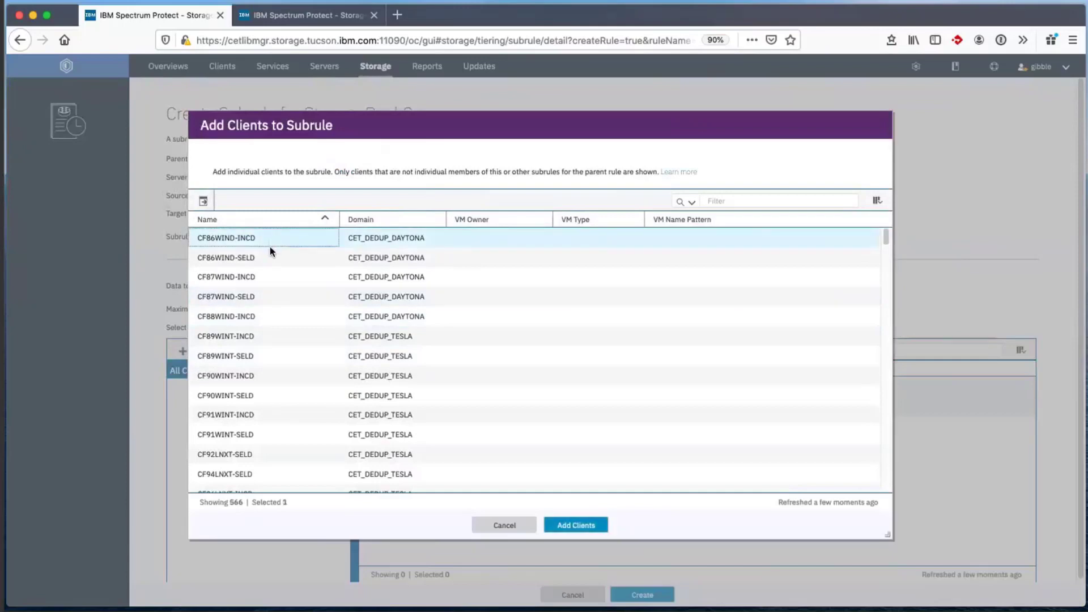
shift+click(270, 255)
click(563, 527)
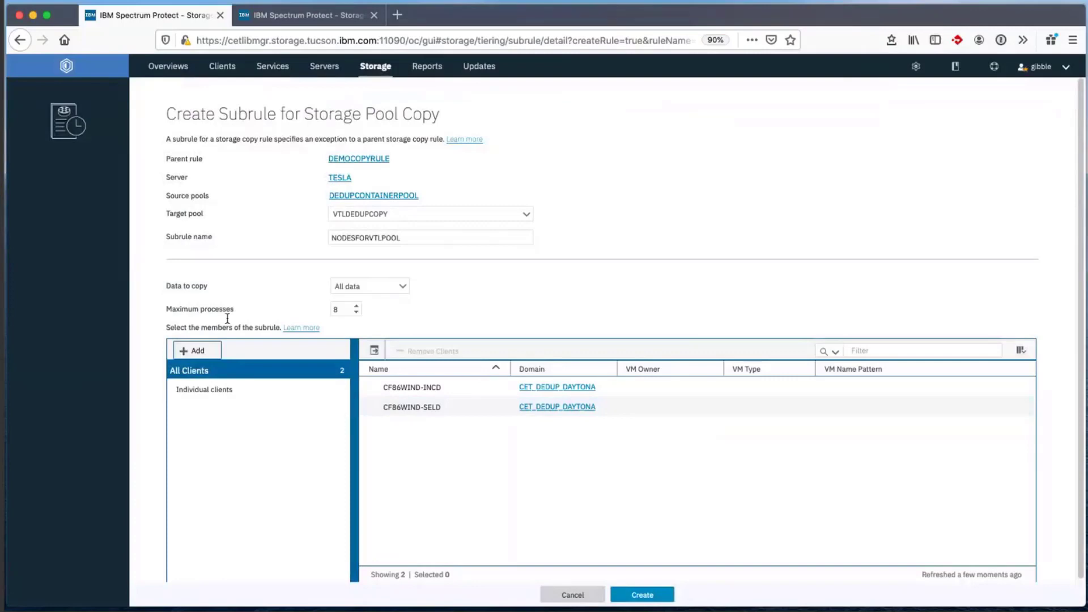
click(650, 602)
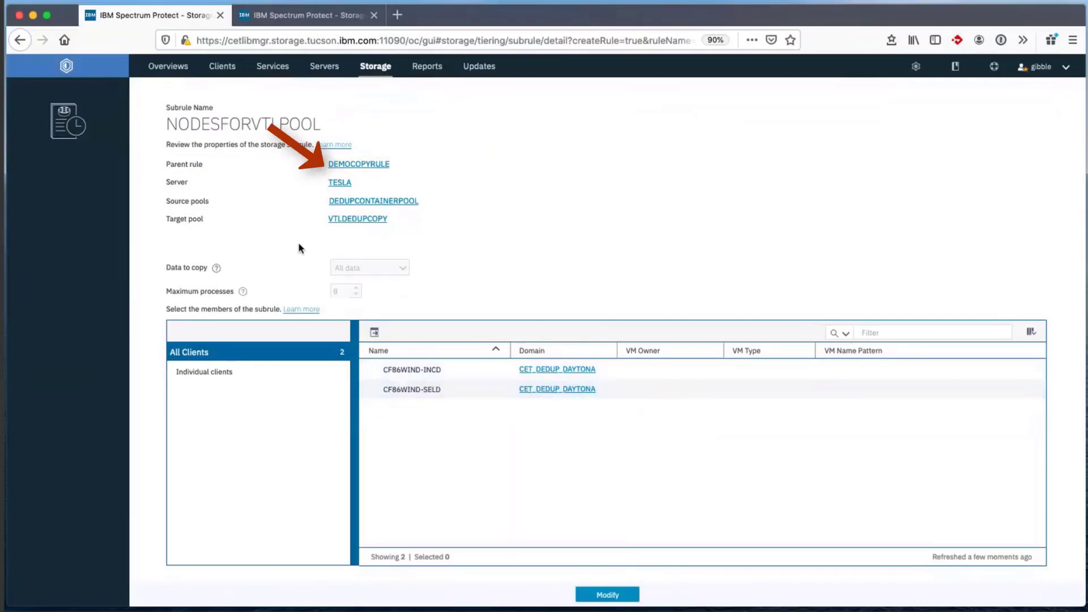
Step: Open DEMOCOPYRULE's client list, where the CF86WIND clients target VTLDEDUPCOPY and others 3584COPY
click(359, 165)
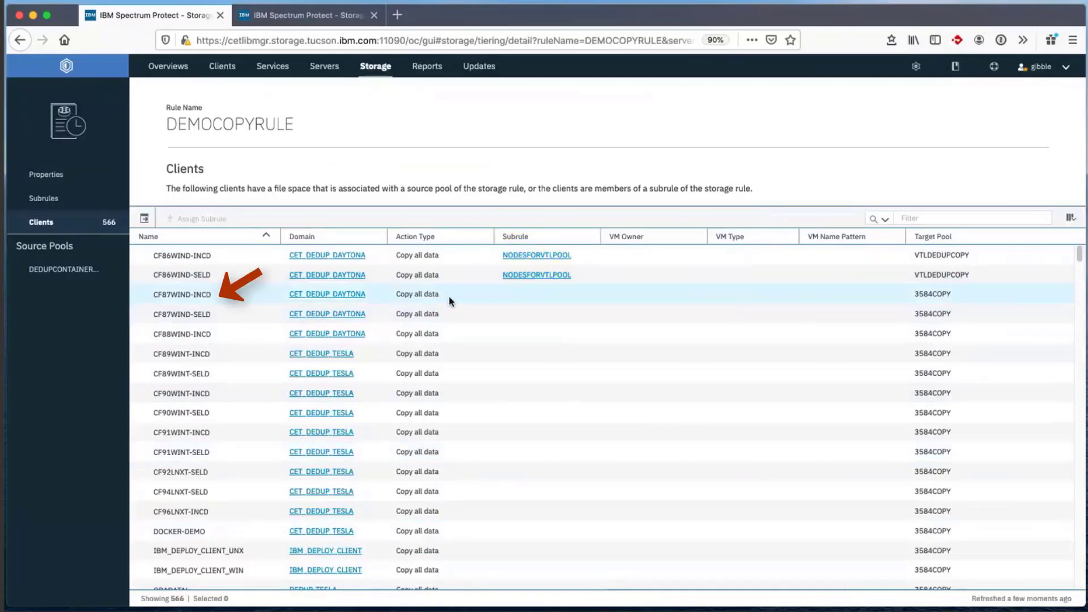
Step: Assign client CF87WIND-INCD to subrule NODESFORVTLPOOL so it targets VTLDEDUPCOPY
click(239, 299)
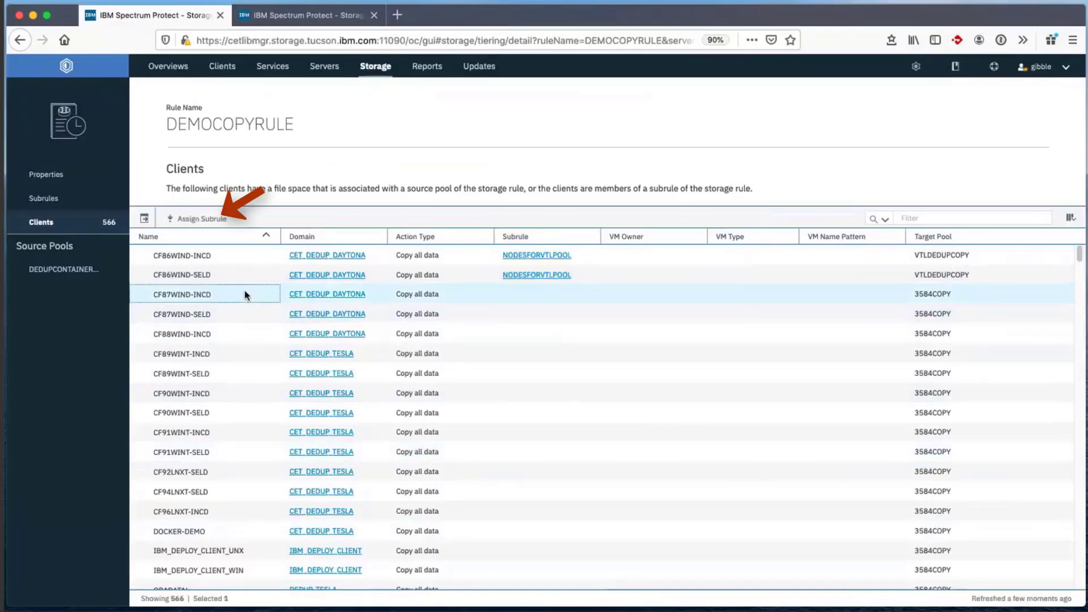
click(202, 219)
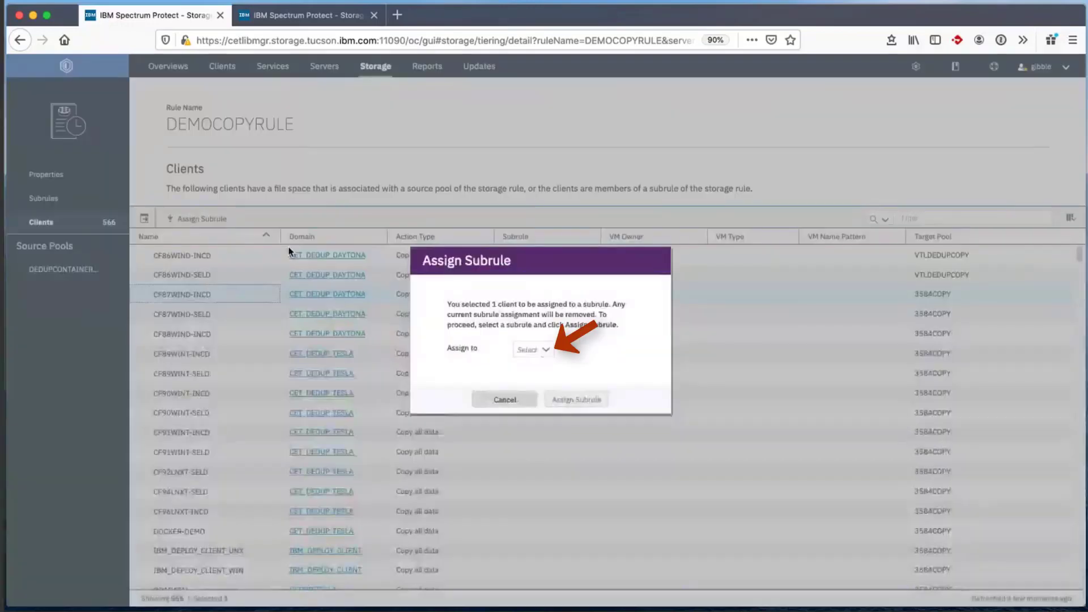
click(534, 352)
click(544, 380)
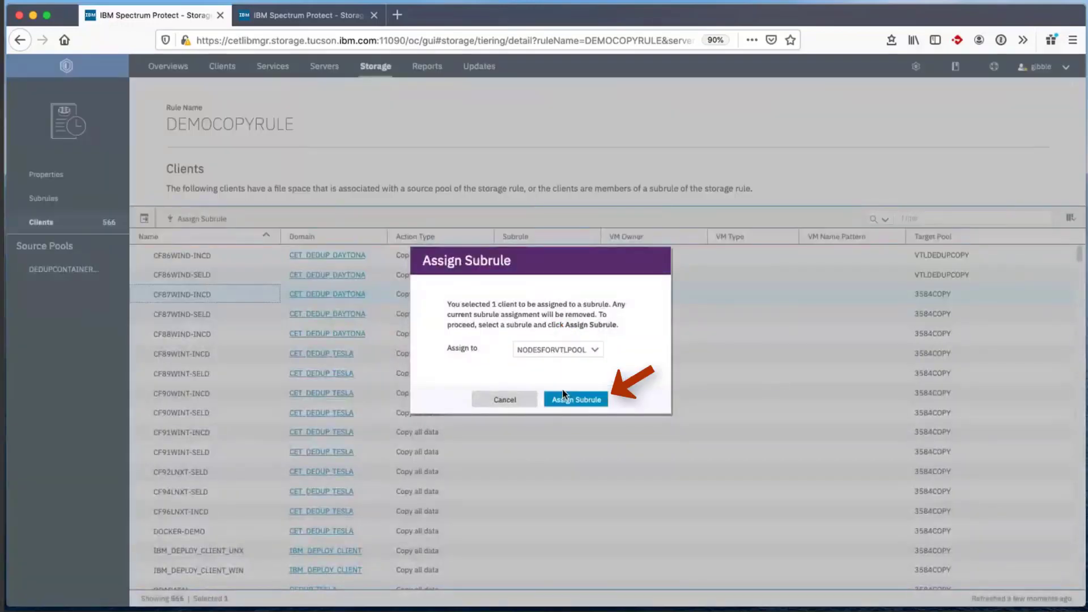
click(565, 397)
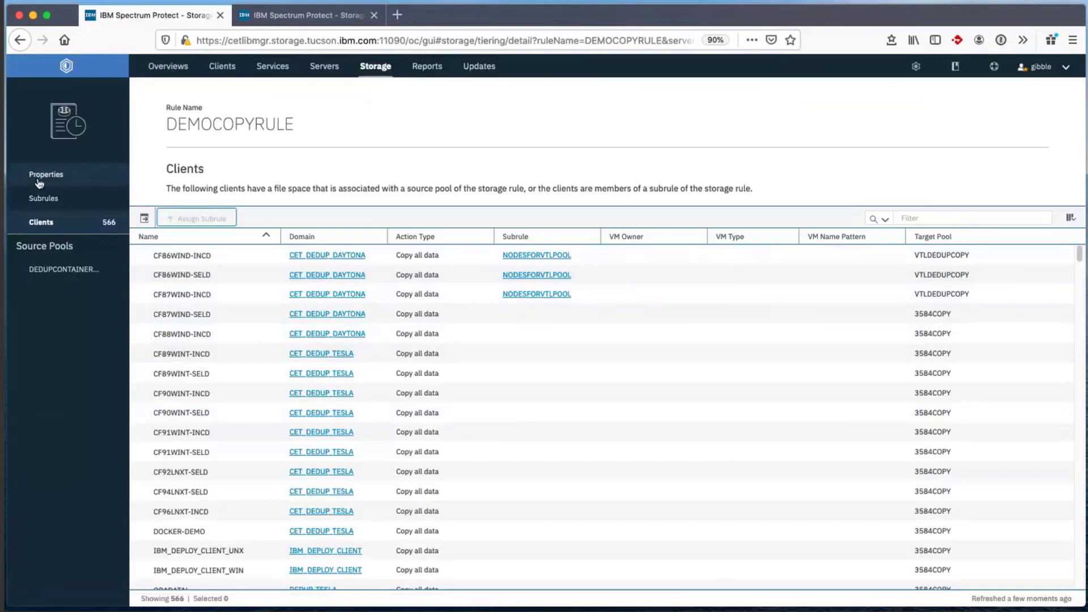
Step: Start a DEMOCOPYRULE subrule named DONOTCOPYSUBRULE with data to copy set to No data
mouse_move(376, 66)
click(391, 185)
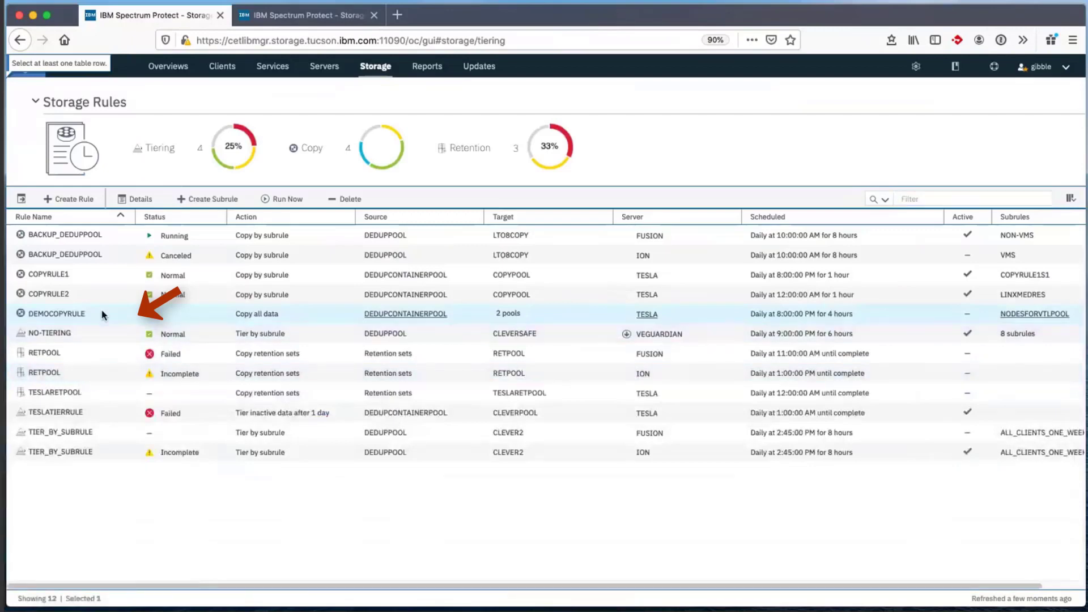
click(223, 199)
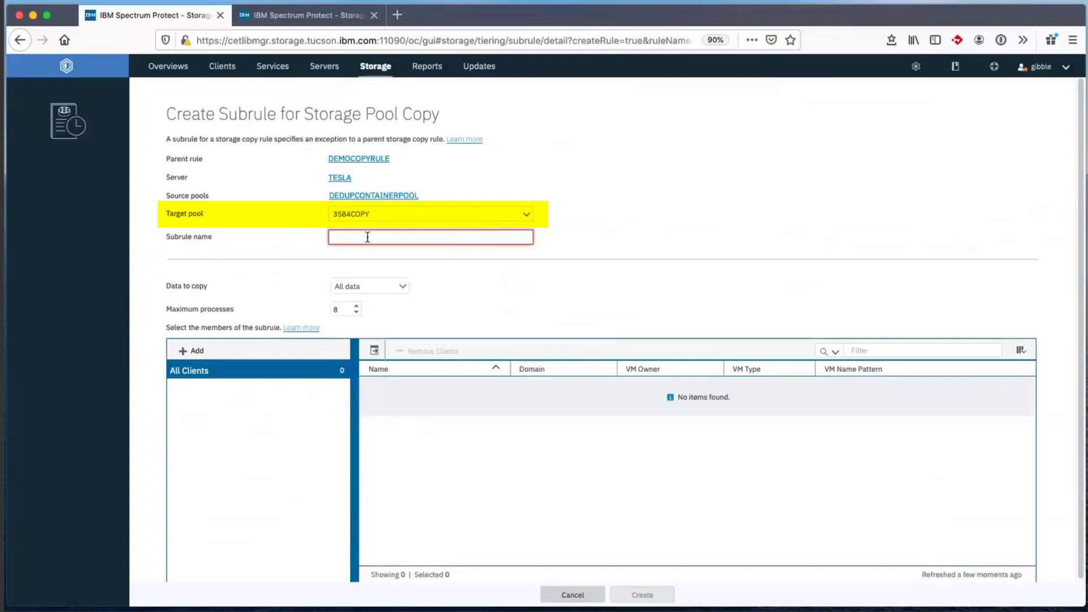
text(DONOT)
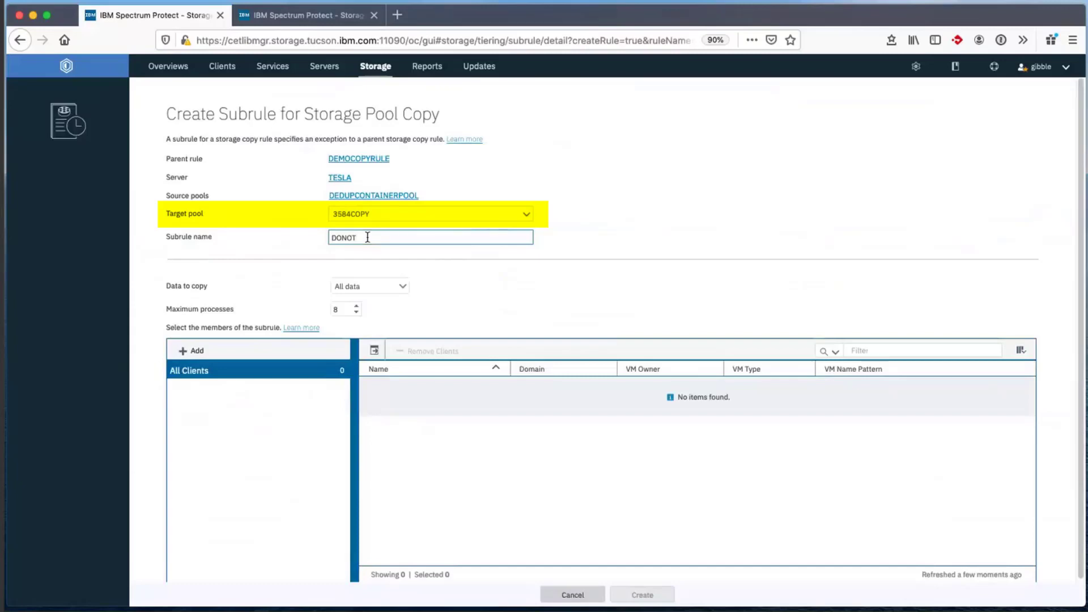
text(COPY)
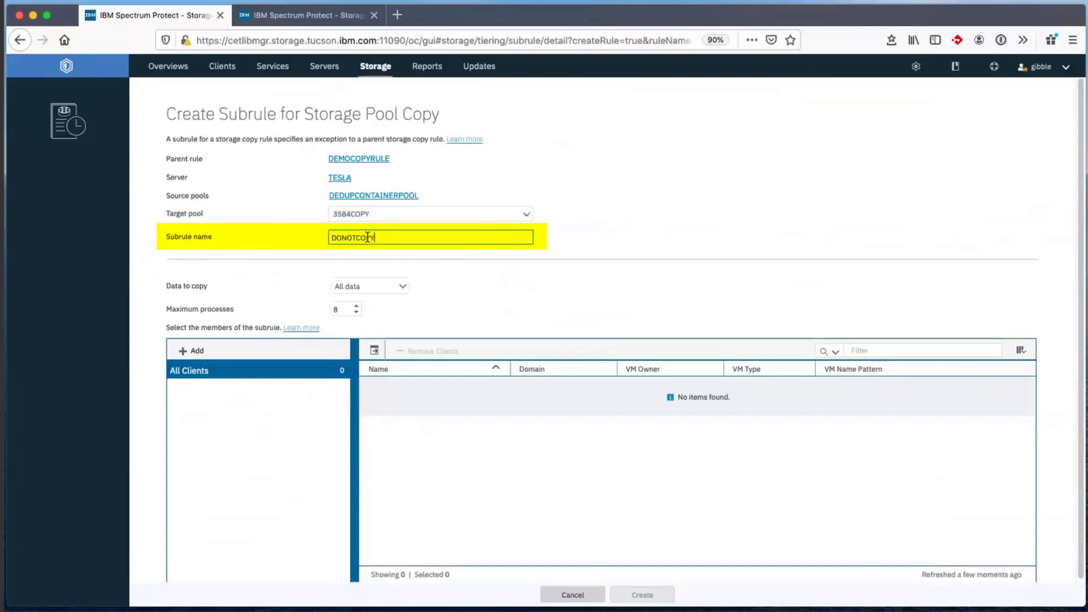
text(SUBRULE)
click(400, 286)
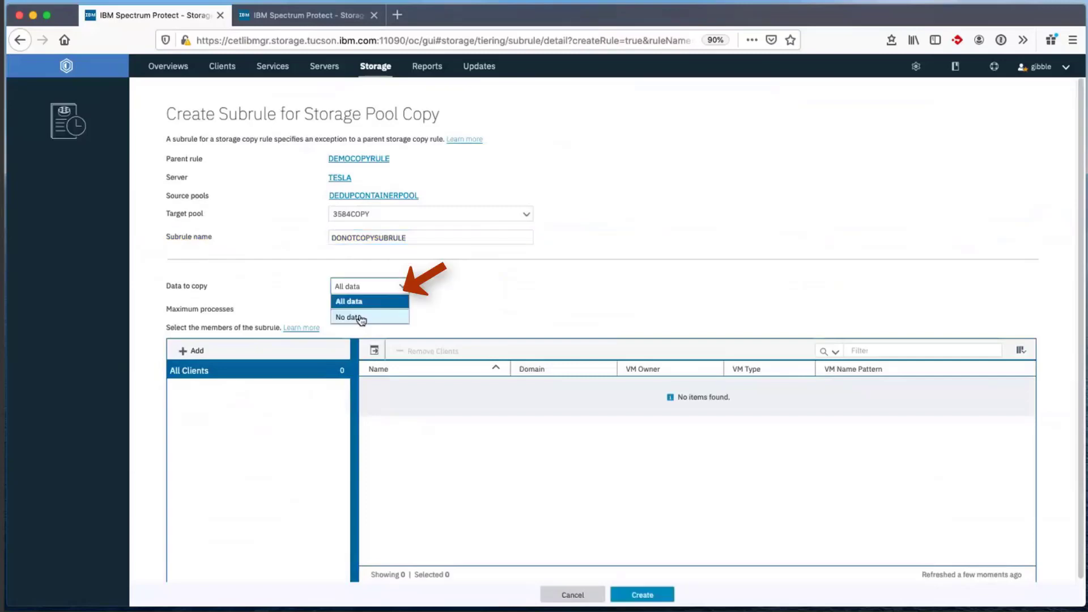
click(361, 319)
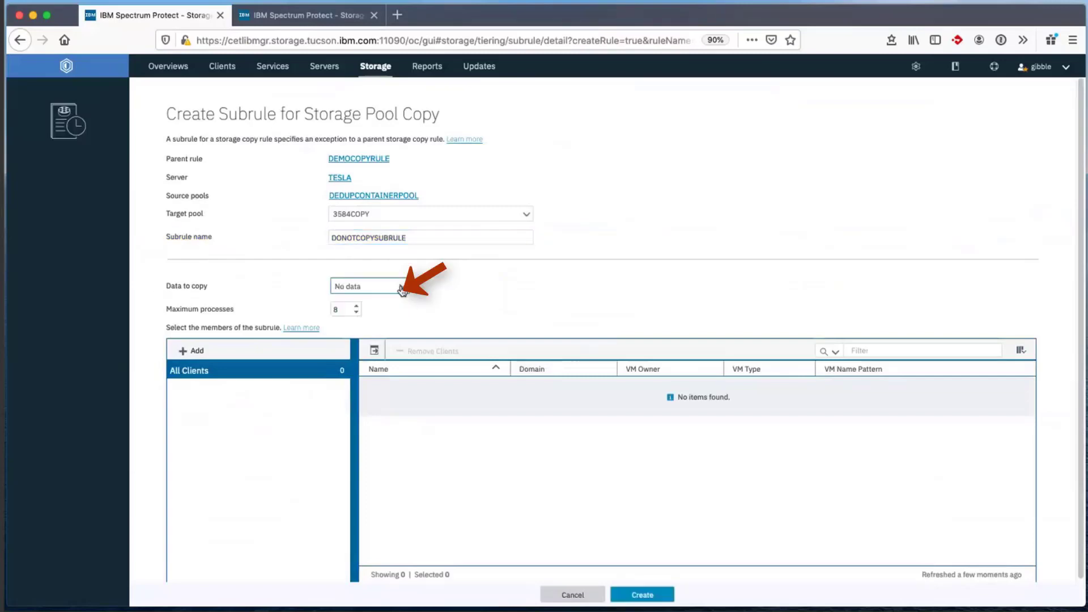
Step: Add ten individual clients, CF89WINT-INCD through DOCKER-DEMO, create the subrule, and open DEMOCOPYRULE
click(194, 351)
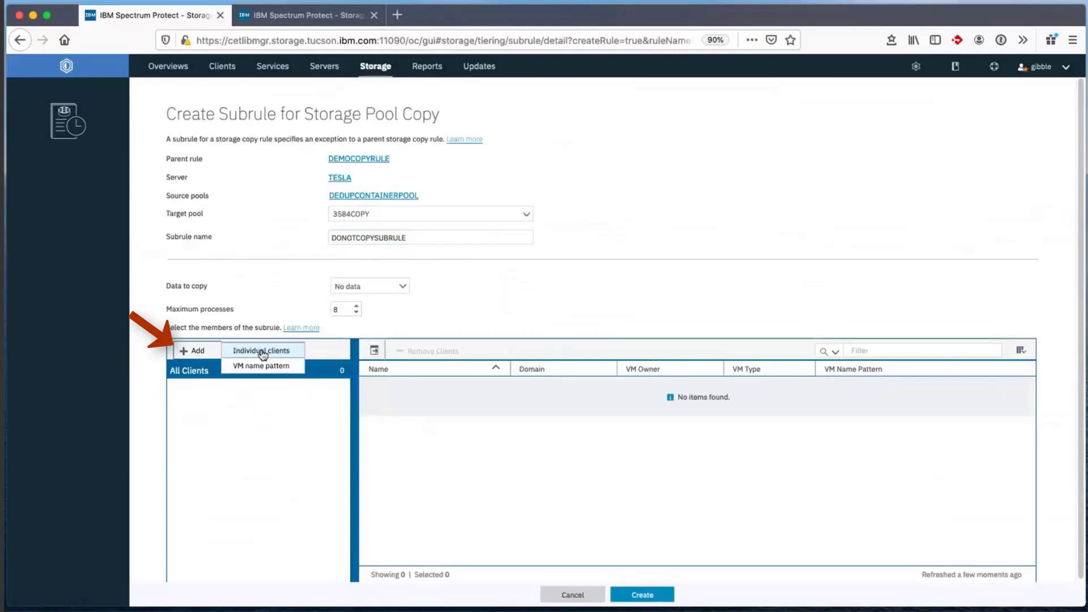
click(263, 351)
click(294, 278)
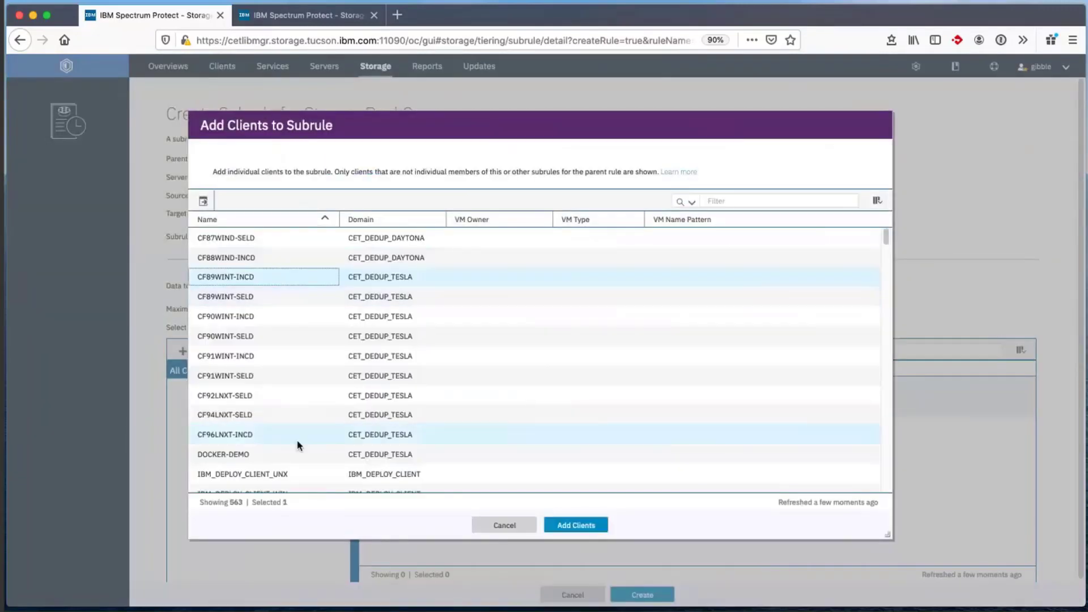
shift+click(316, 456)
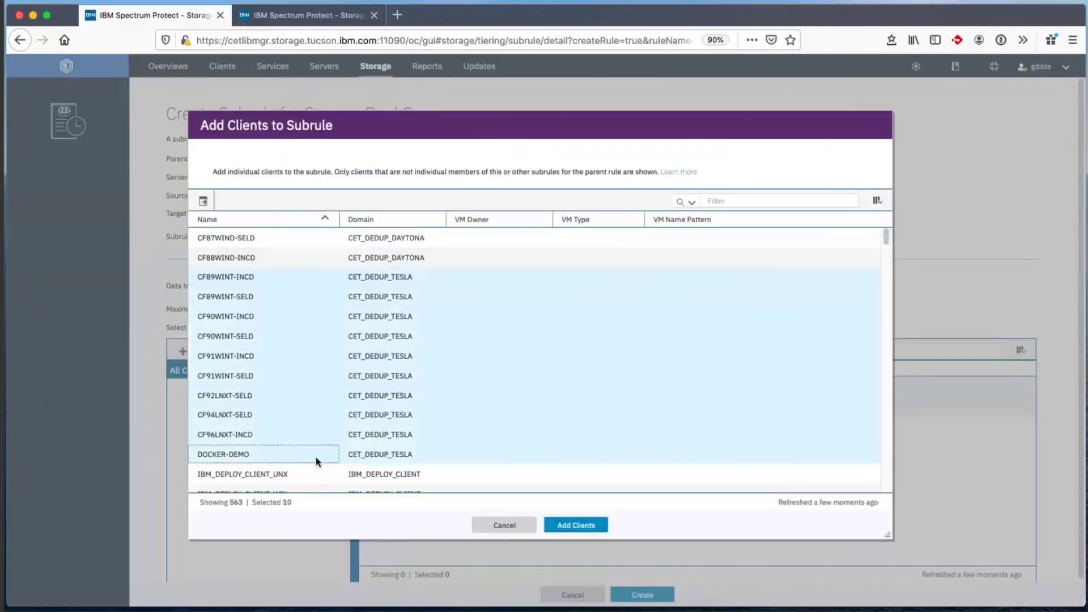
click(575, 527)
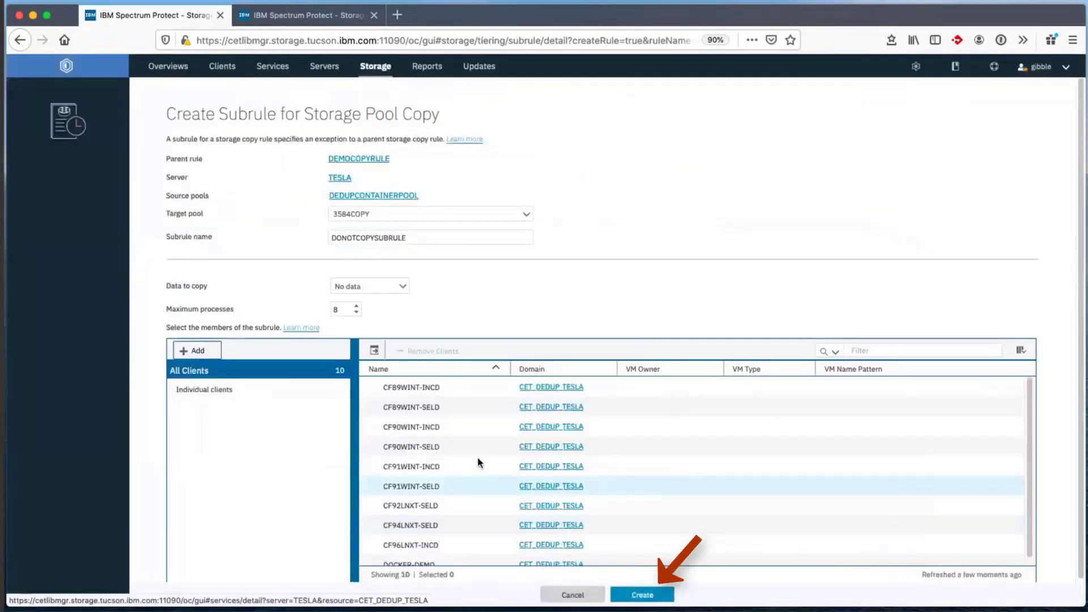
click(642, 595)
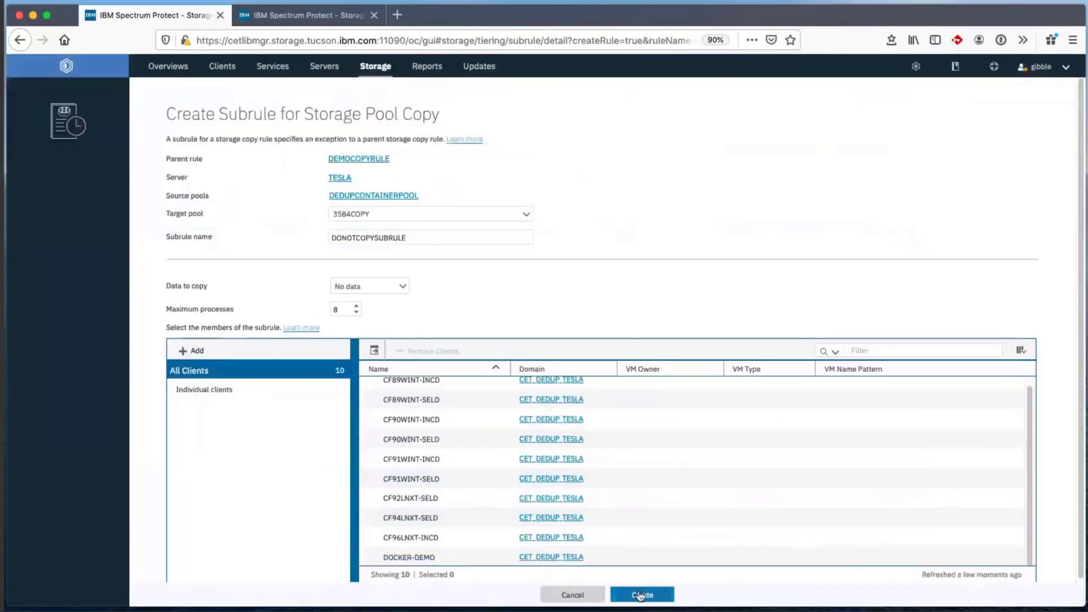
click(364, 168)
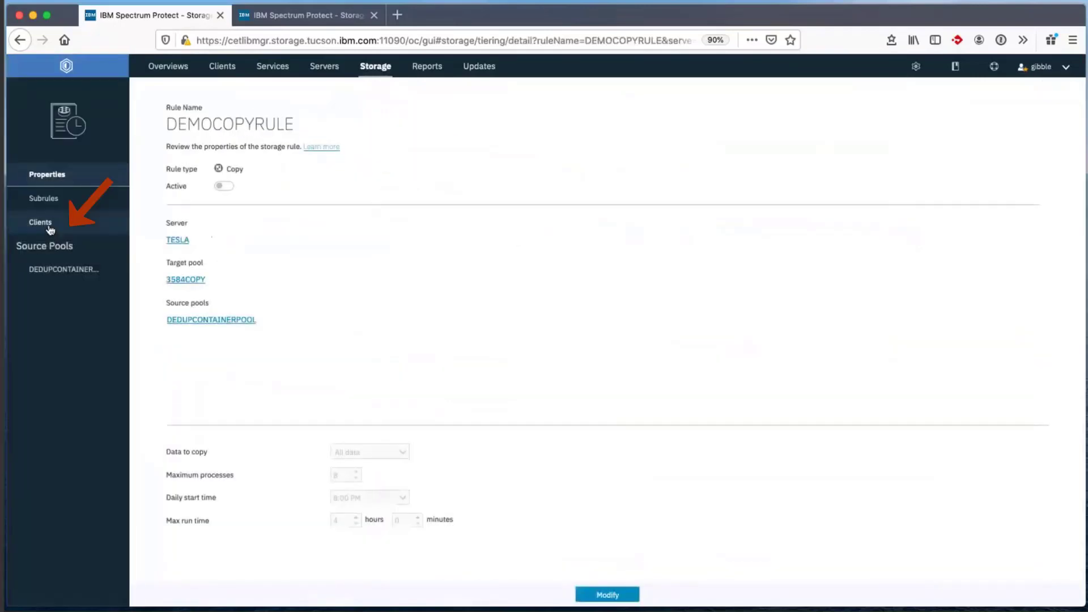
Step: List DEMOCOPYRULE's 566 clients sorted by action type, then by target pool descending with VTLDEDUPCOPY first
click(47, 226)
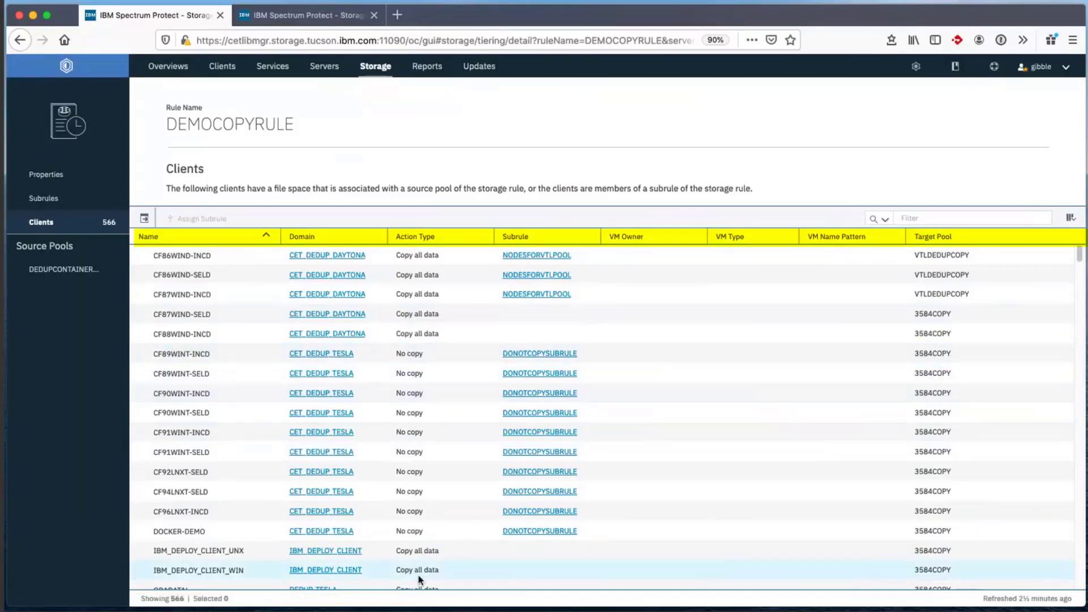
click(427, 239)
click(420, 237)
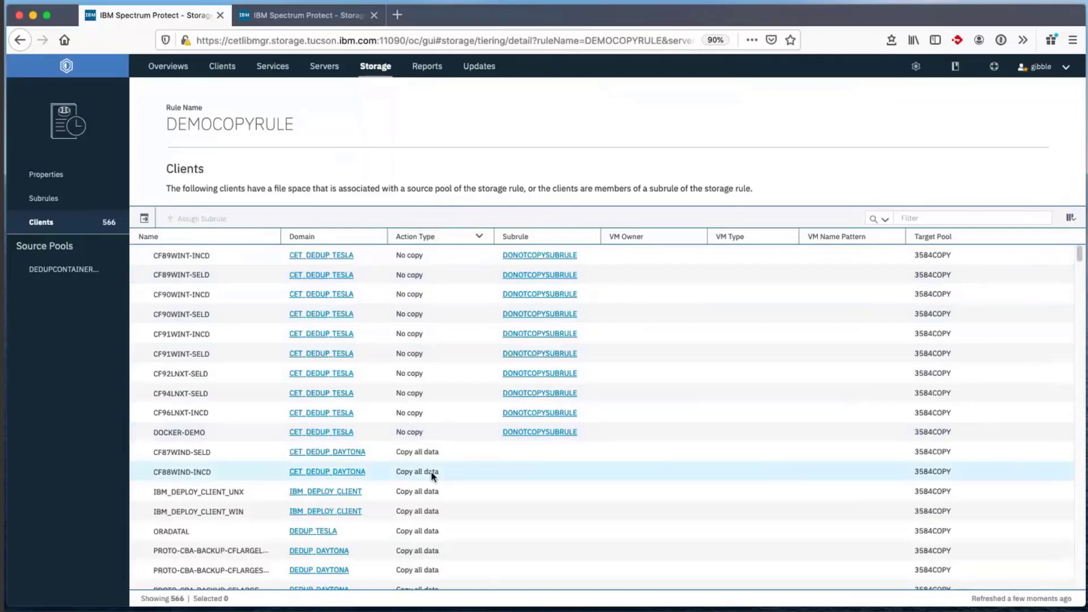
scroll(440, 507, down, 2)
scroll(440, 506, up, 2)
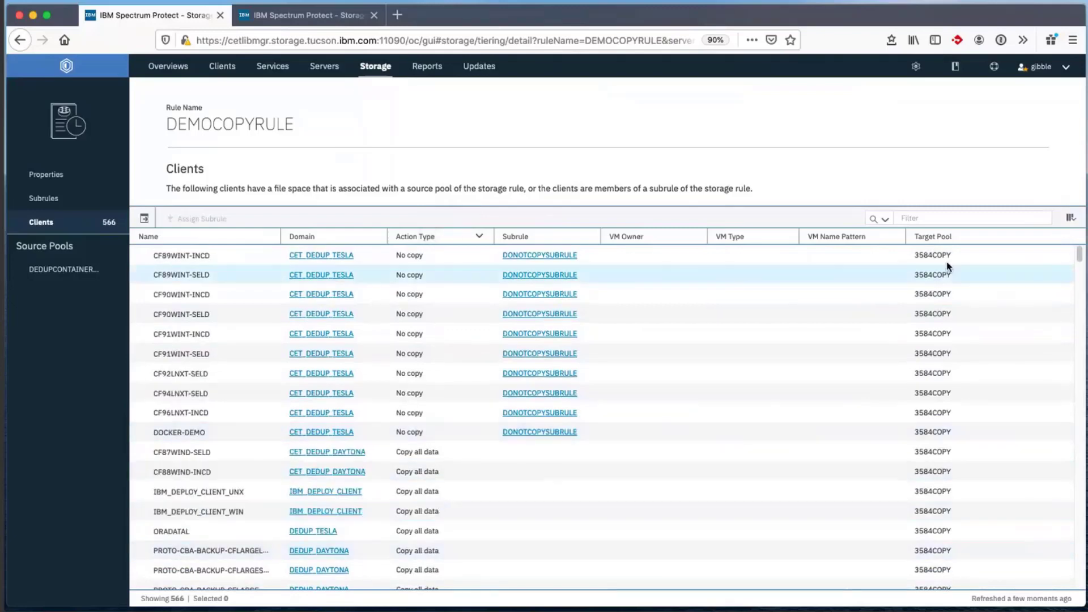
click(942, 238)
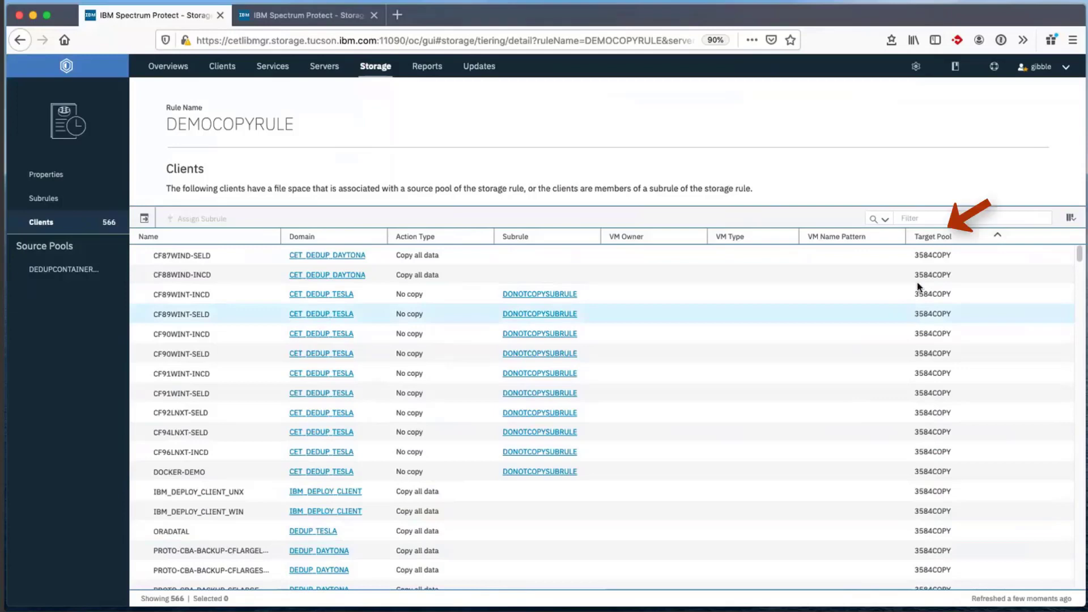
click(933, 239)
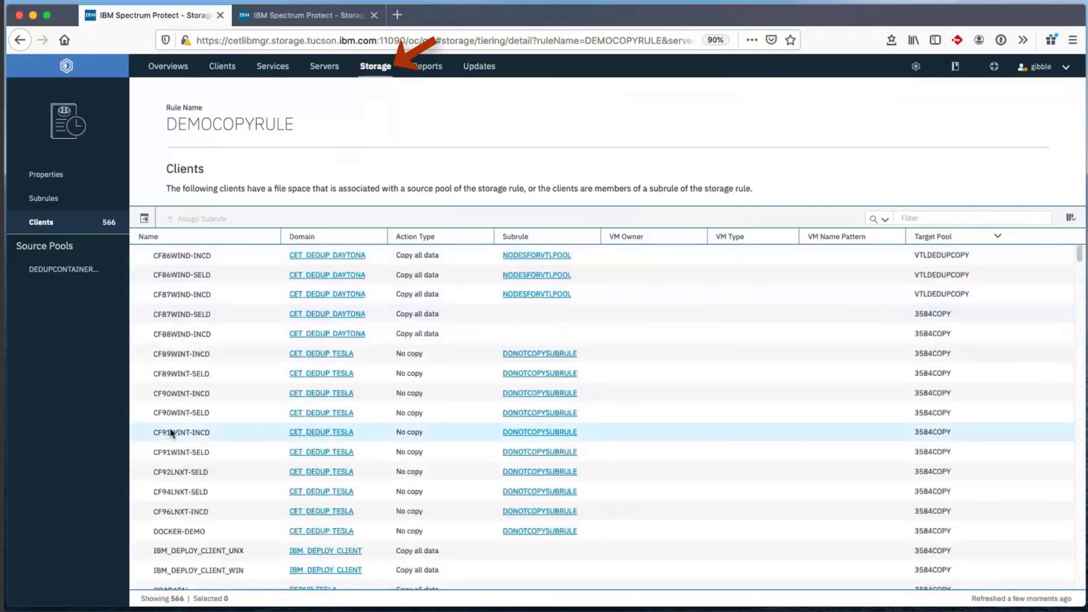
Step: In Storage Rules, read the Canceled and Failed status explanations and select the failed TESLATIERRULE
mouse_move(375, 66)
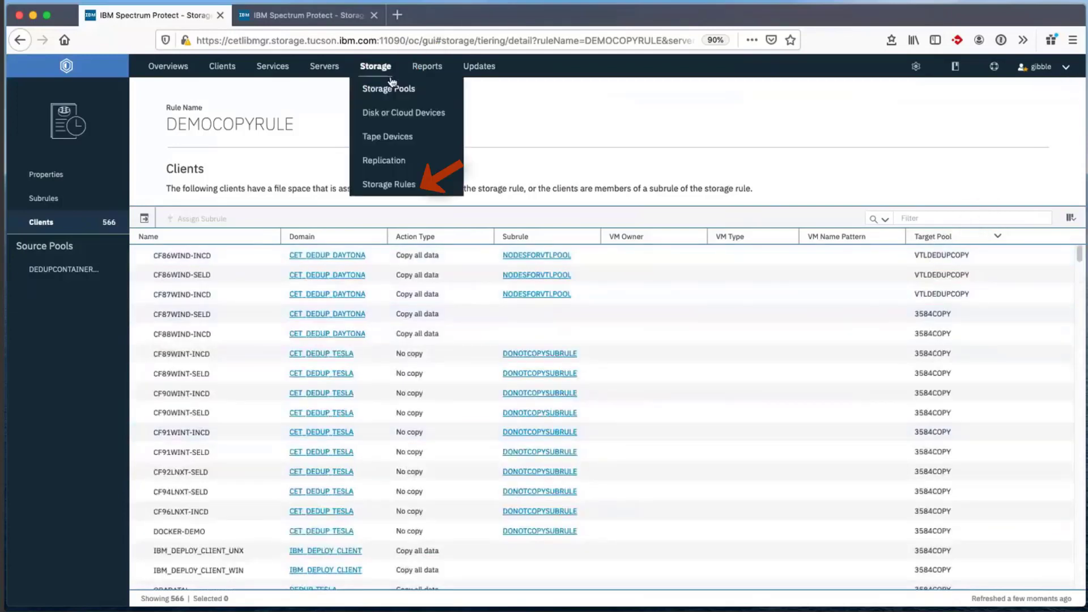
click(380, 185)
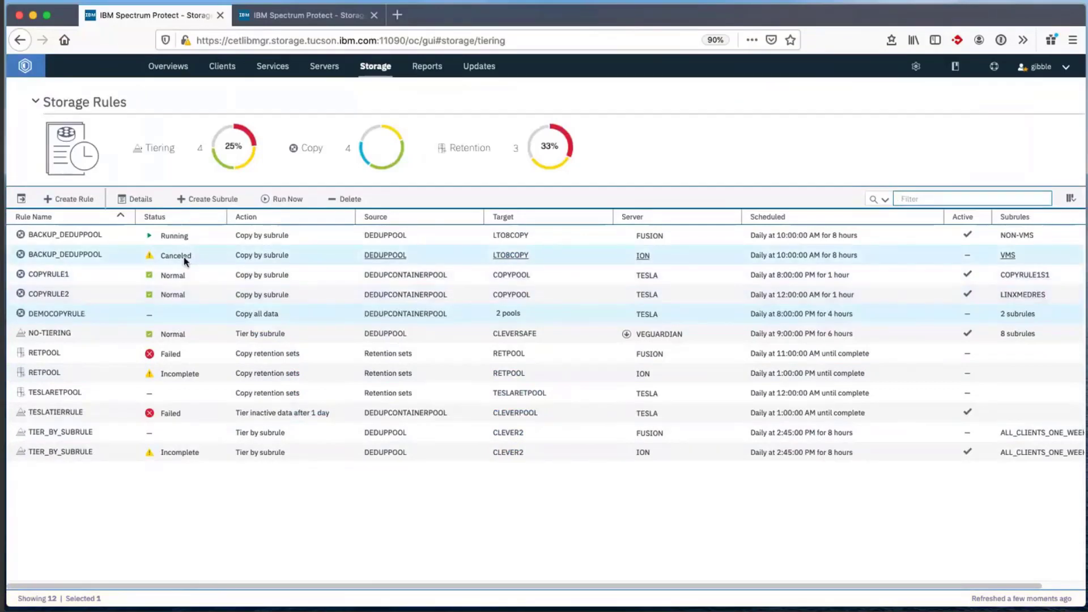
mouse_move(182, 258)
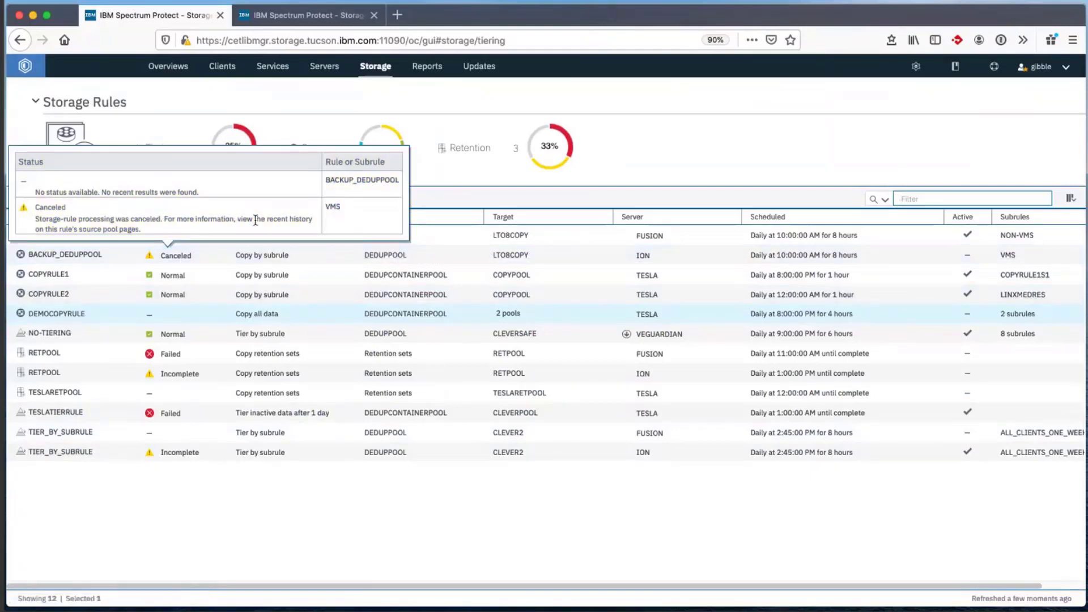
click(339, 183)
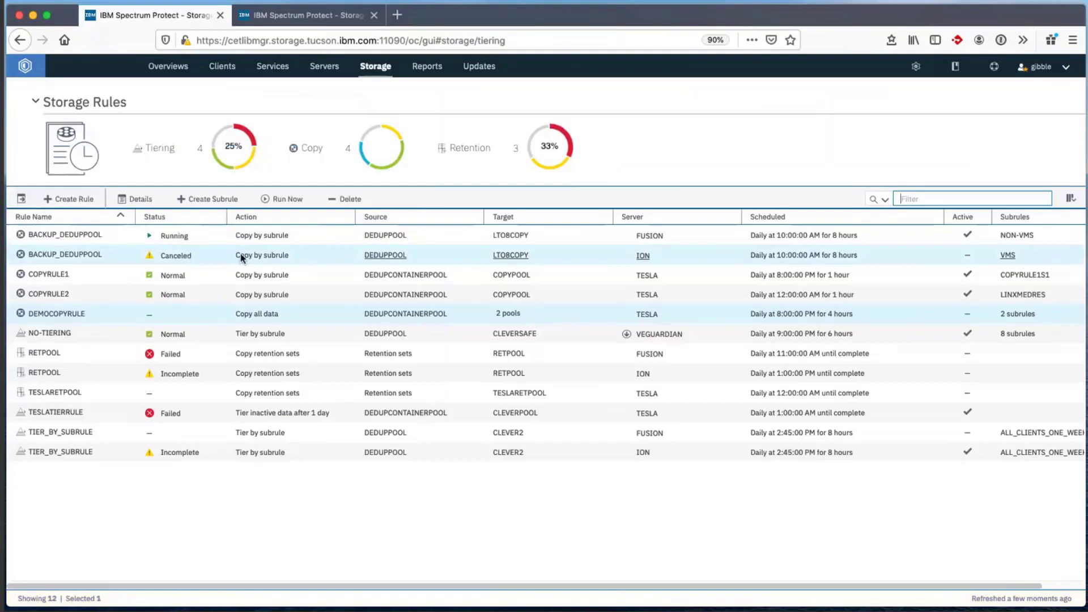
mouse_move(170, 415)
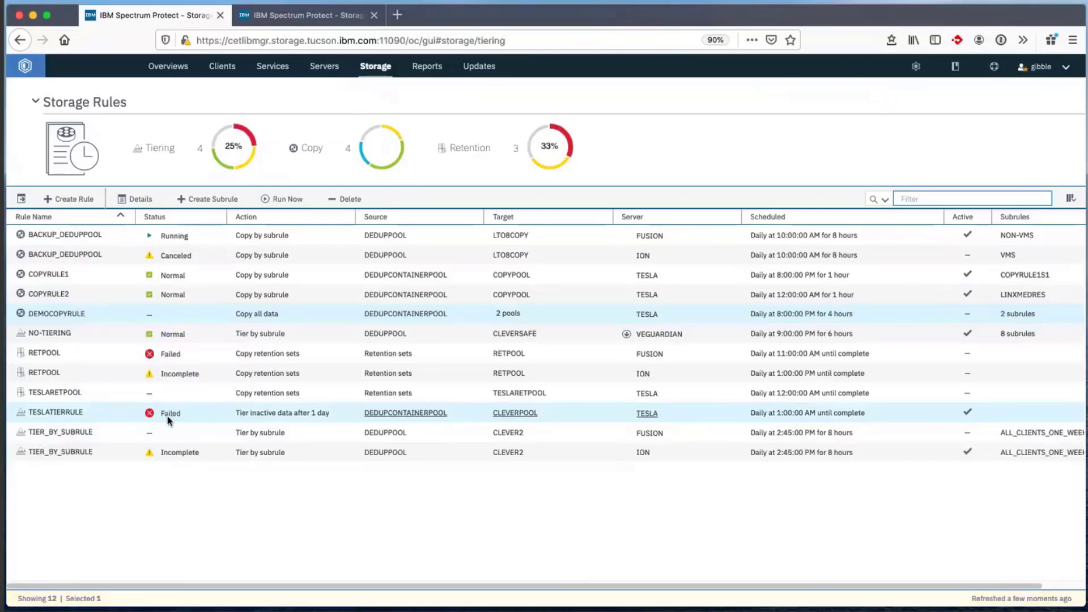
click(169, 407)
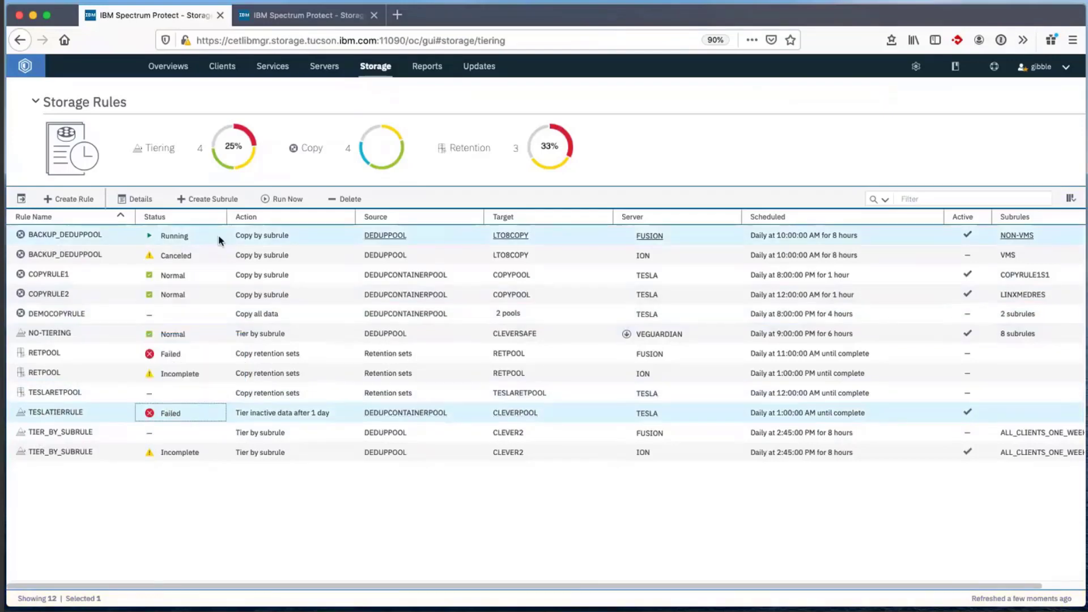
Step: Open subrule NON-VMS and expand its recent history showing 2.6 TB of 6.9 TB failed
click(1015, 237)
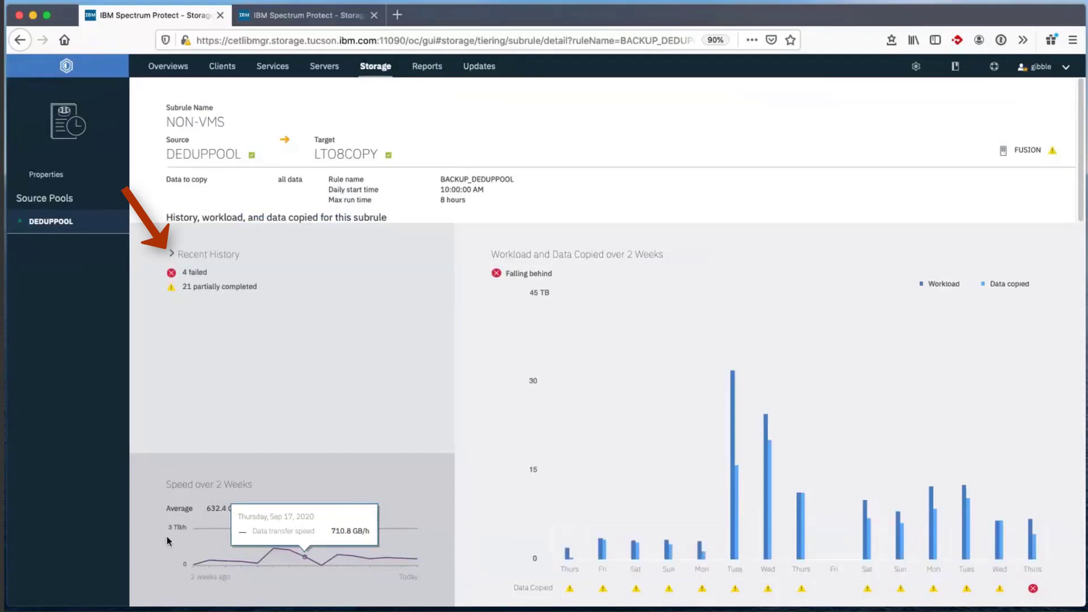
key(Return)
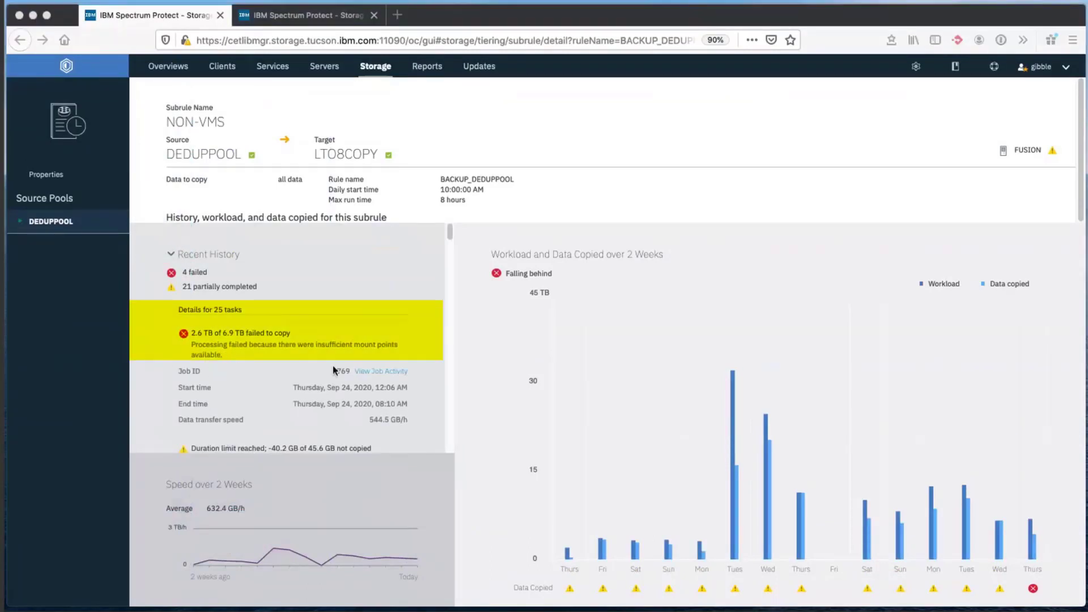
Step: Open Job 2769's activity log and sort its 224 messages by status, critical failures first
click(391, 373)
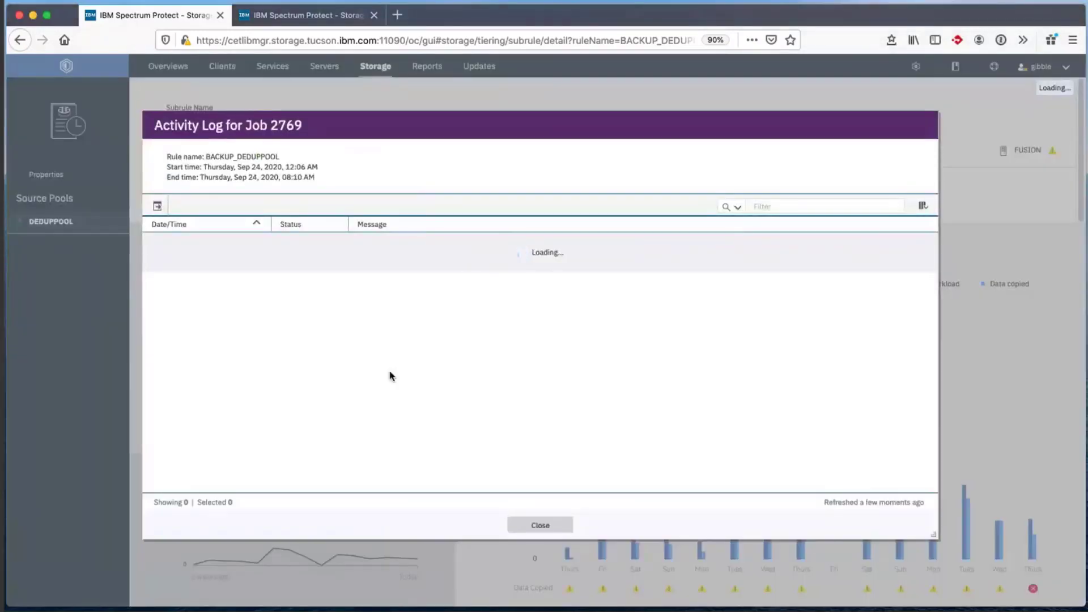
scroll(311, 321, down, 5)
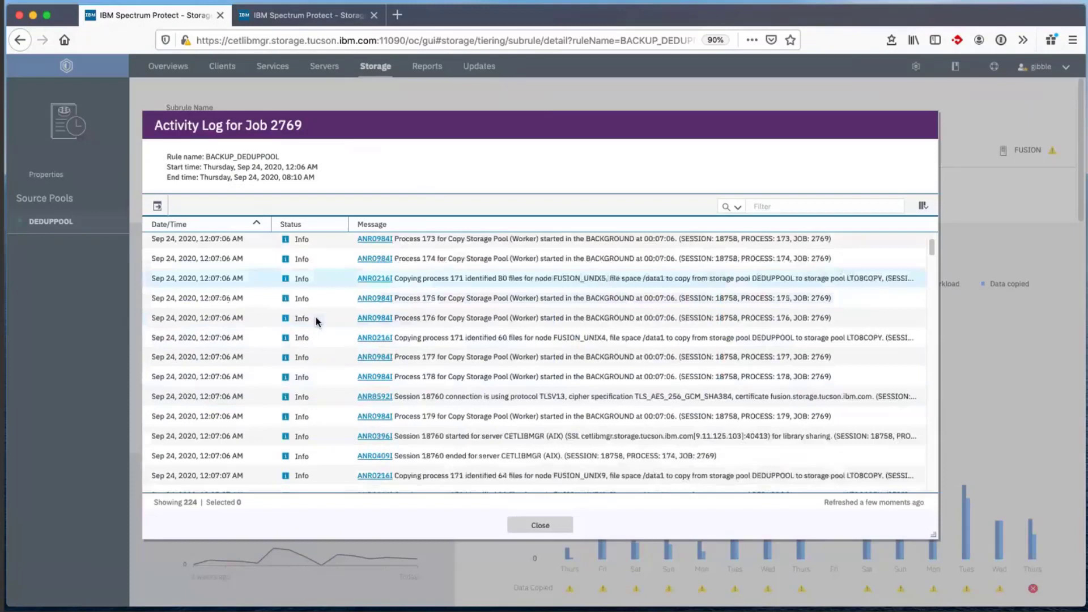
click(292, 225)
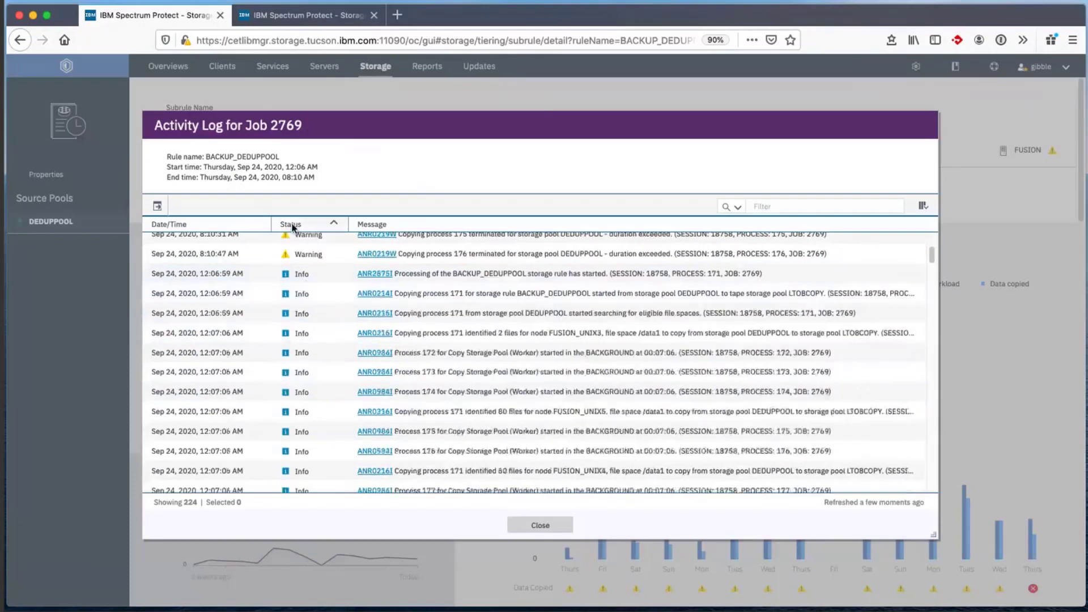
scroll(295, 283, up, 5)
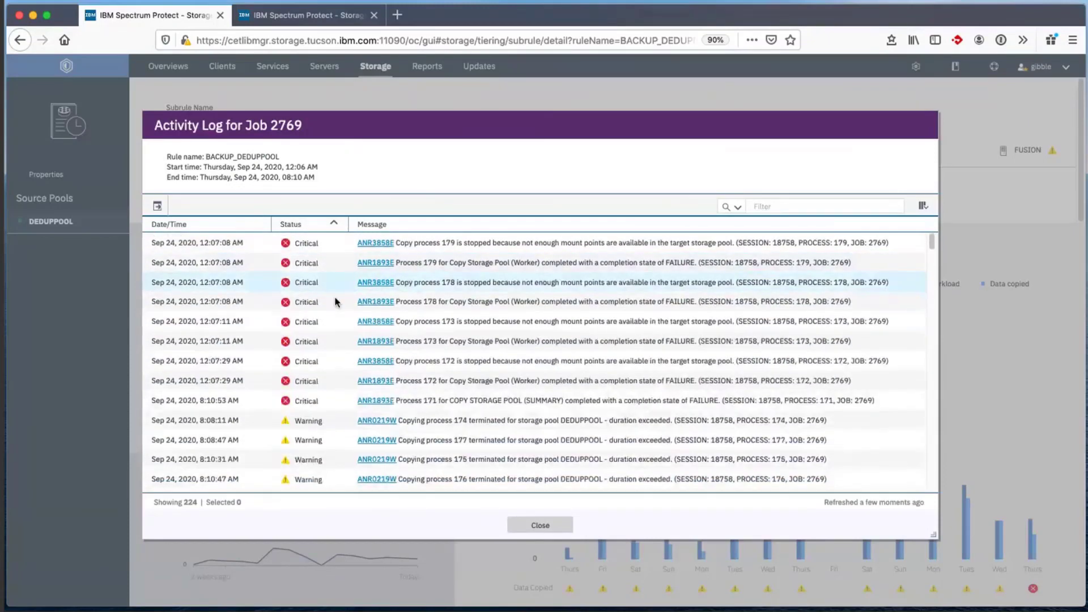